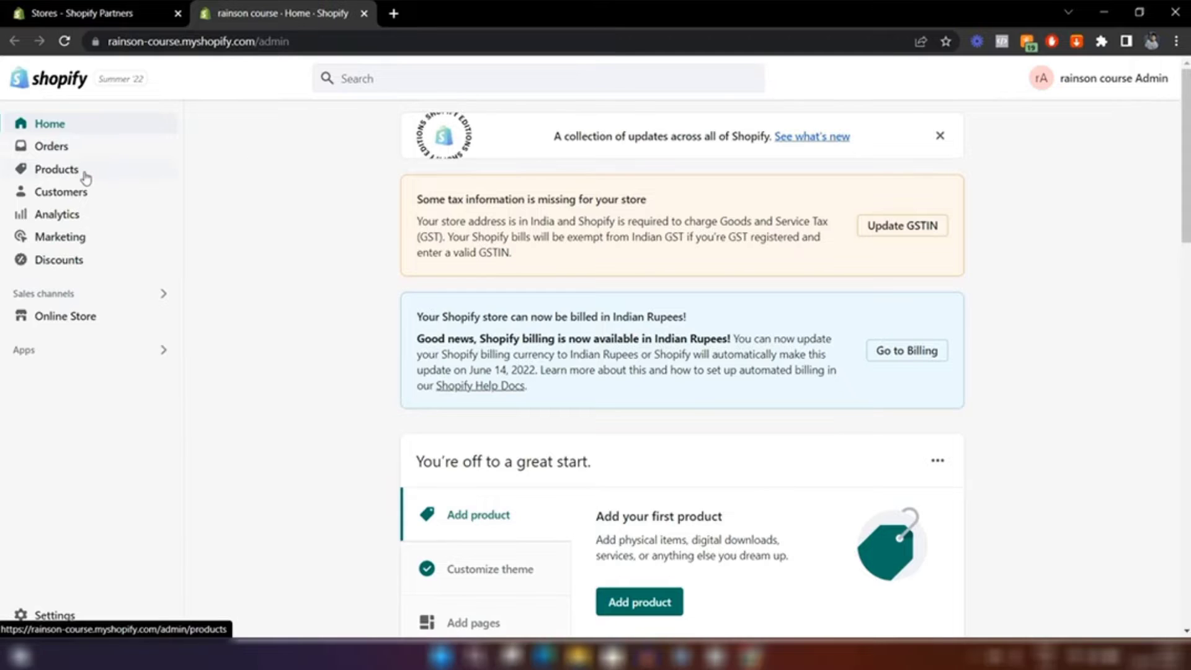
# - Start adding a new product to the store and title it "T-shirt"
pyautogui.click(57, 170)
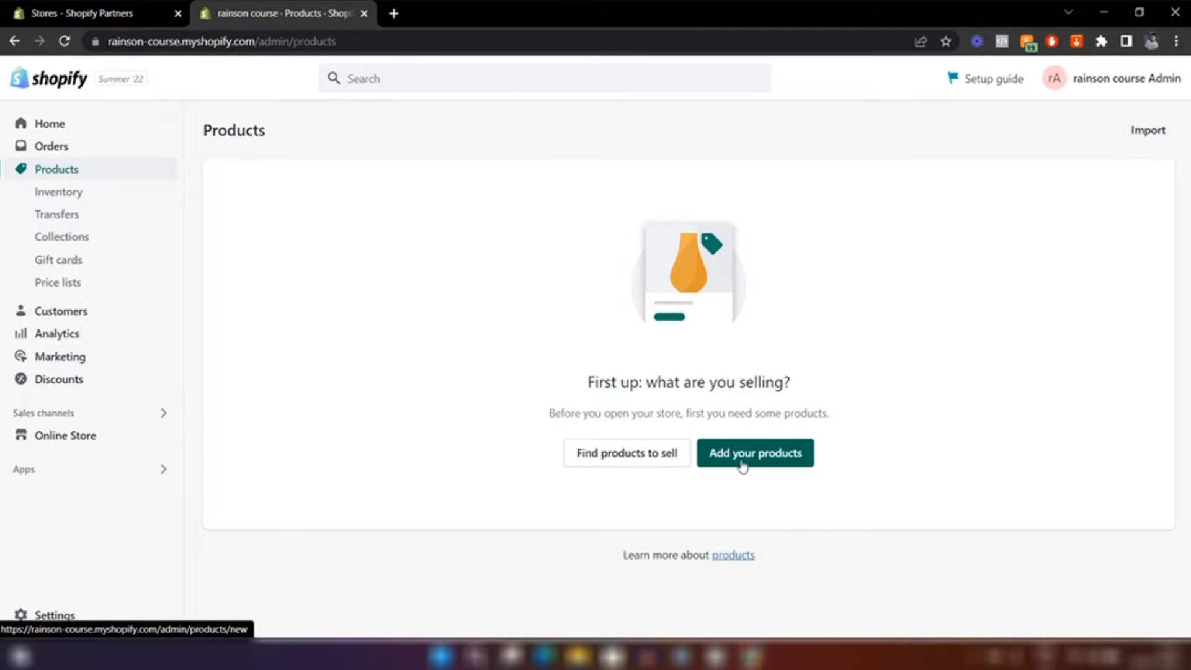
pyautogui.click(742, 464)
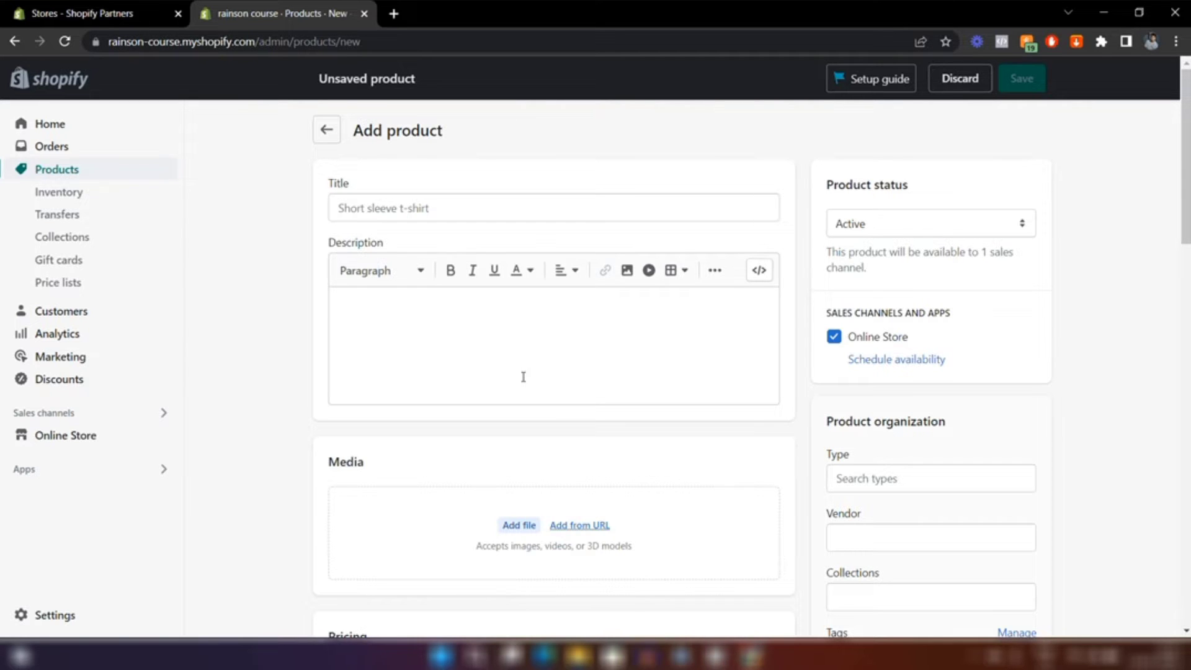
pyautogui.click(371, 213)
pyautogui.write('T-shirt')
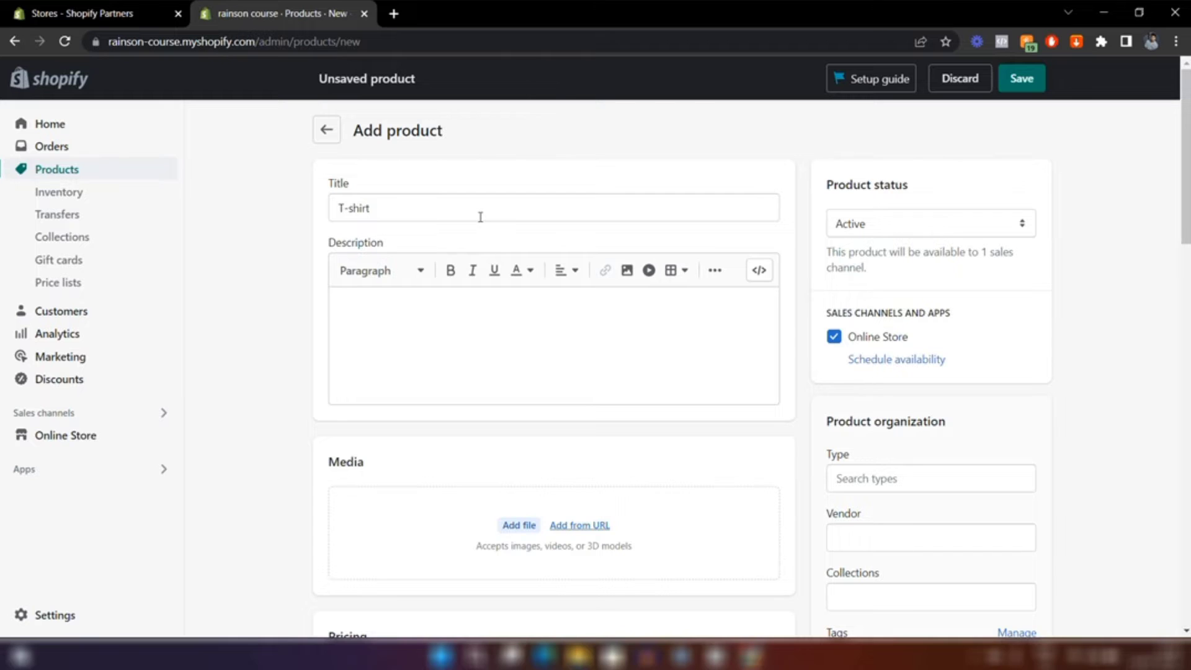
# - Add the image file of the red T-shirt to the product's media
pyautogui.click(357, 306)
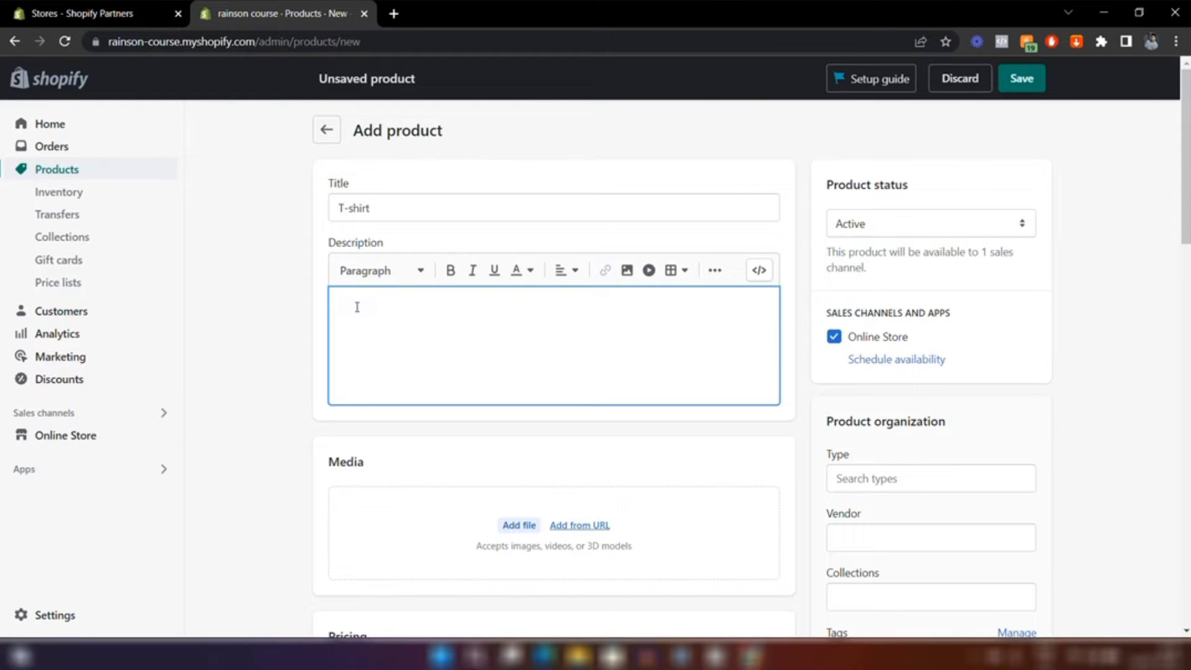
pyautogui.click(308, 338)
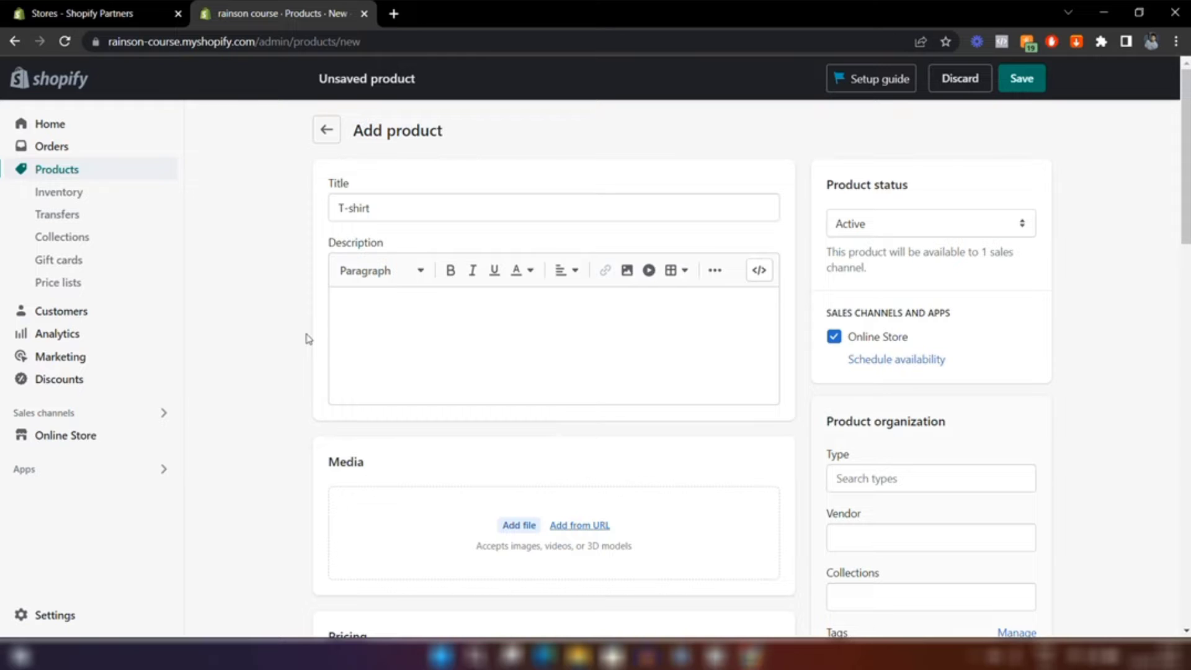
pyautogui.scroll(-4, 441, 263)
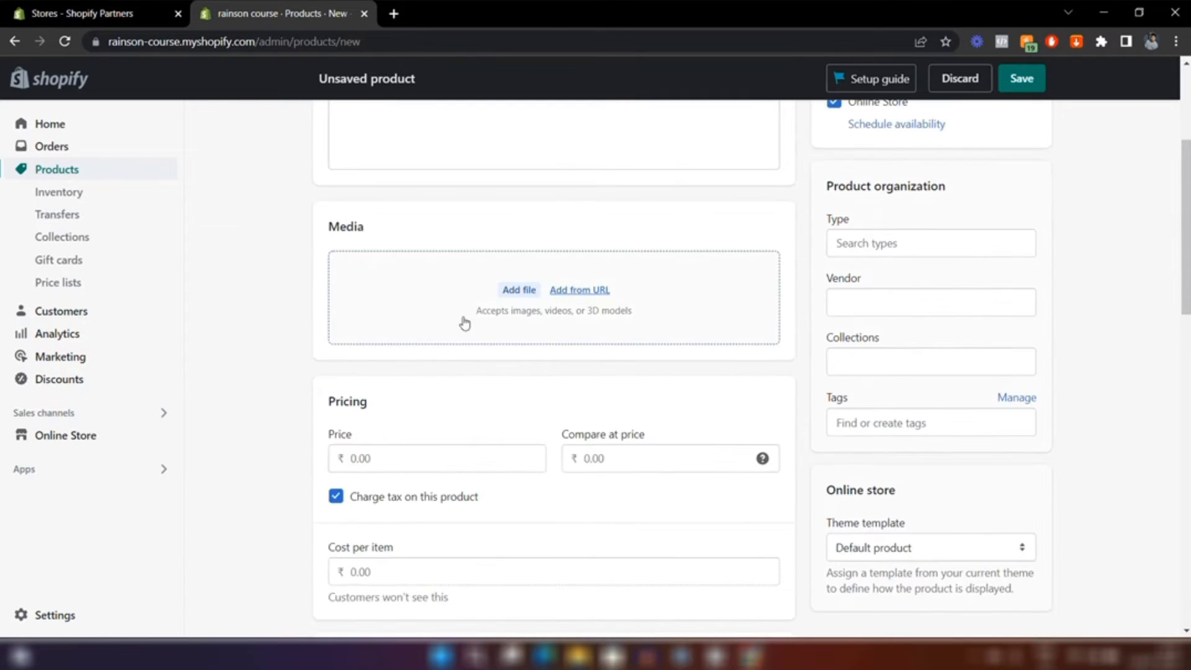
pyautogui.click(526, 291)
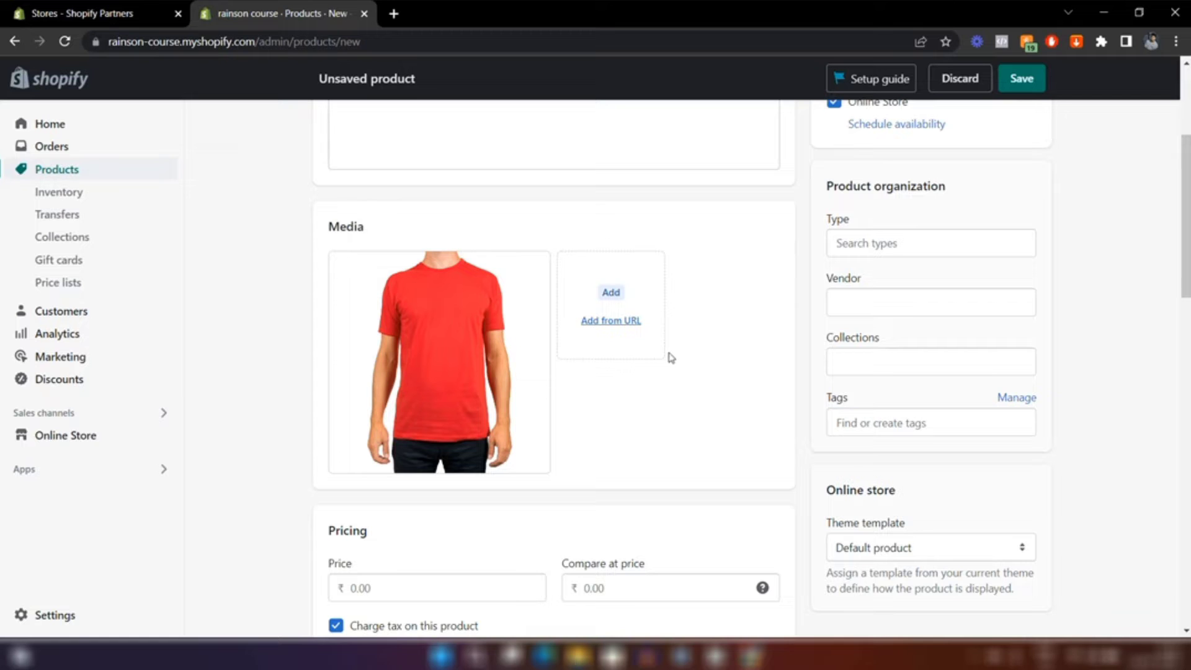
pyautogui.click(616, 326)
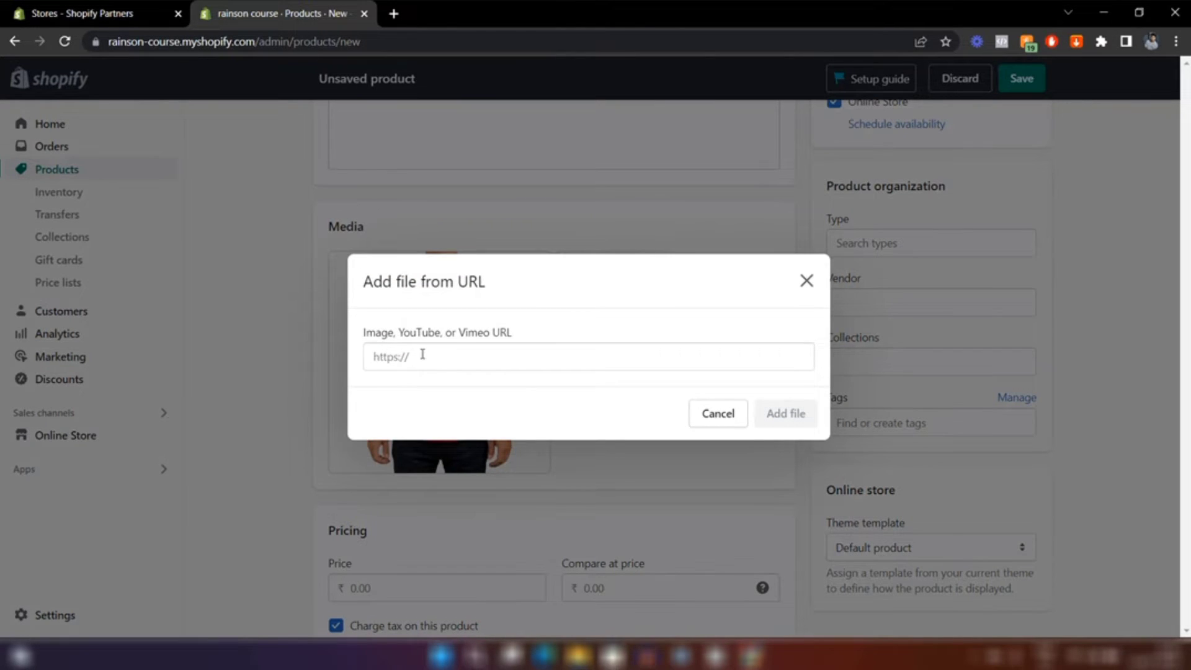
pyautogui.click(421, 354)
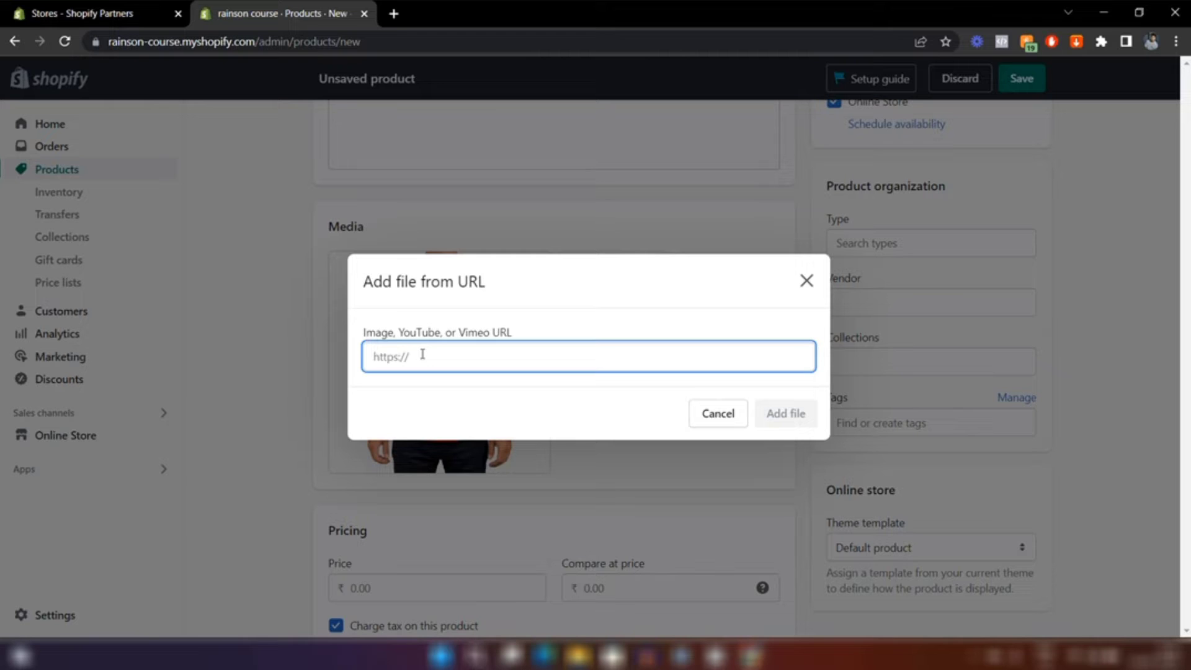
pyautogui.click(807, 283)
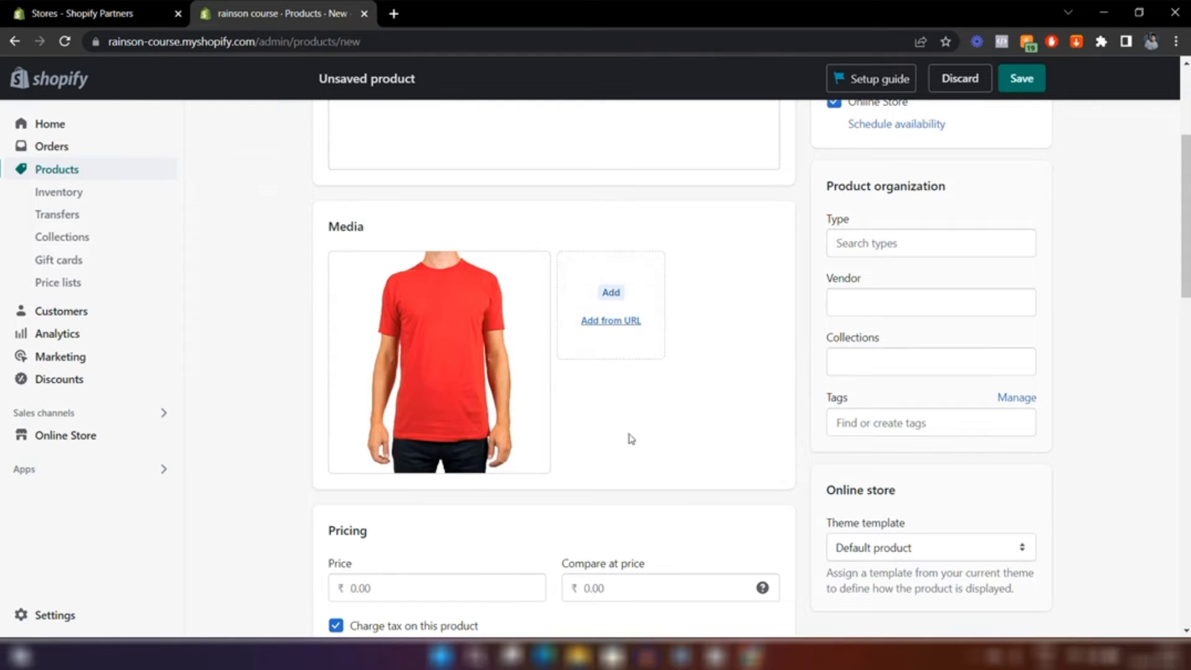
# - Set the product's price to 19.99 and its compare at price to 29.99
pyautogui.scroll(-2, 738, 216)
pyautogui.scroll(-4, 738, 216)
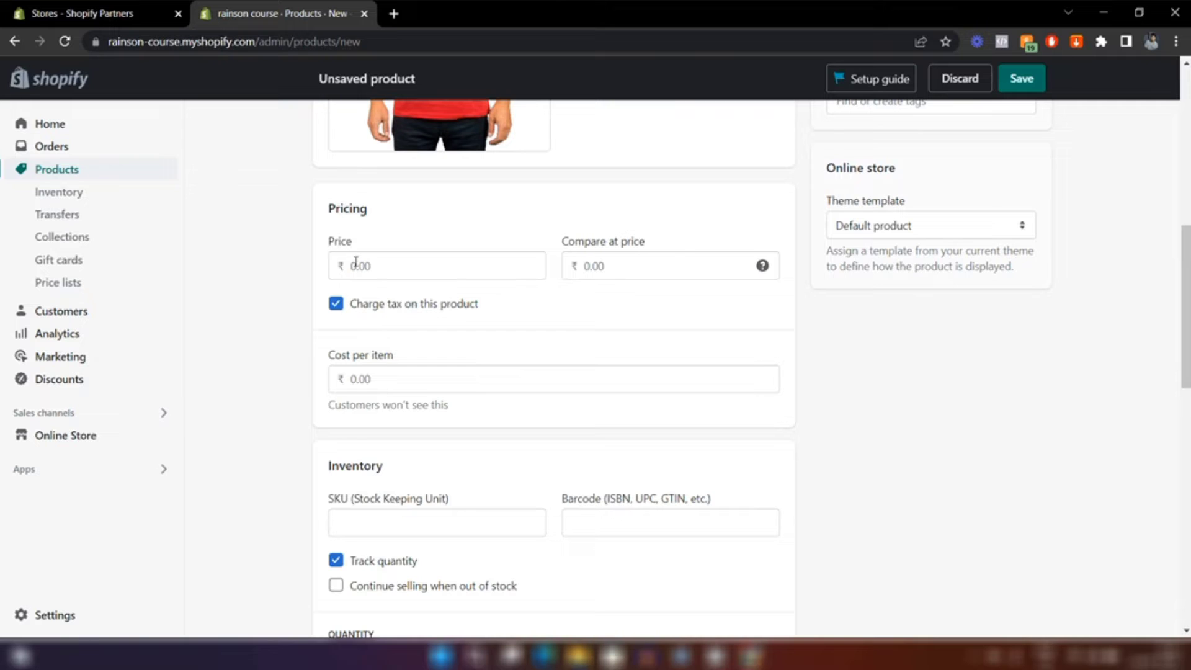
pyautogui.click(349, 266)
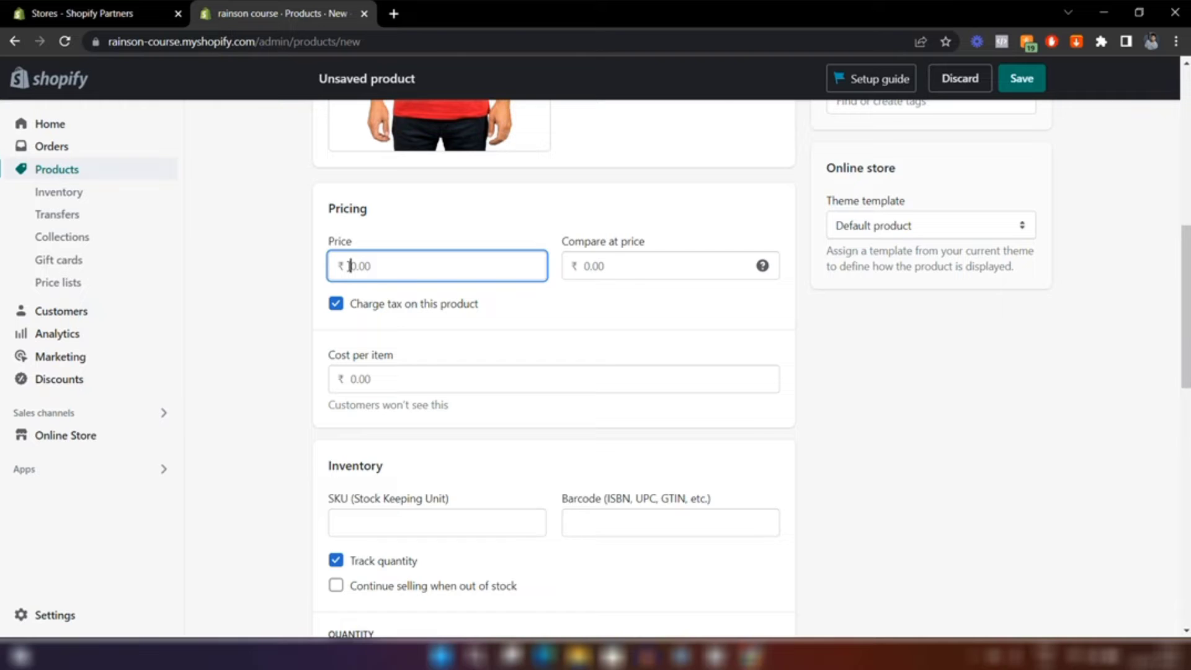
pyautogui.write('19.99')
pyautogui.click(585, 265)
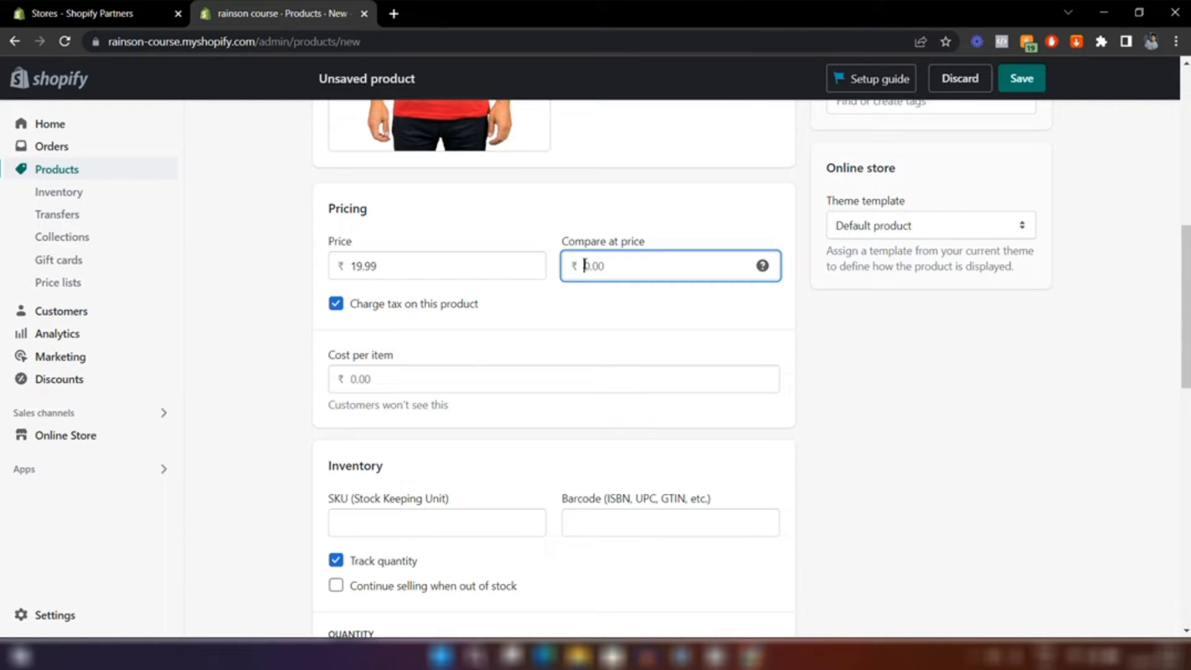
pyautogui.write('29.99')
pyautogui.click(649, 322)
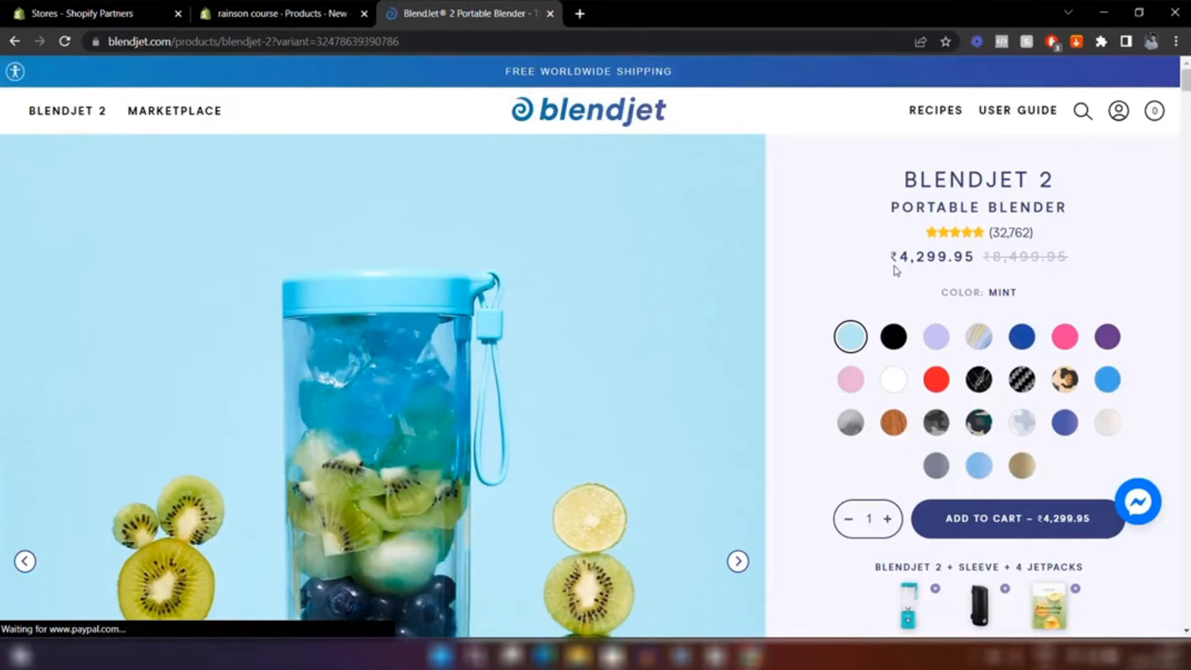
# - Examine the selling price and the struck-through price on the BlendJet 2 page and return to the unsaved Shopify product
pyautogui.moveTo(900, 257); pyautogui.dragTo(974, 257)
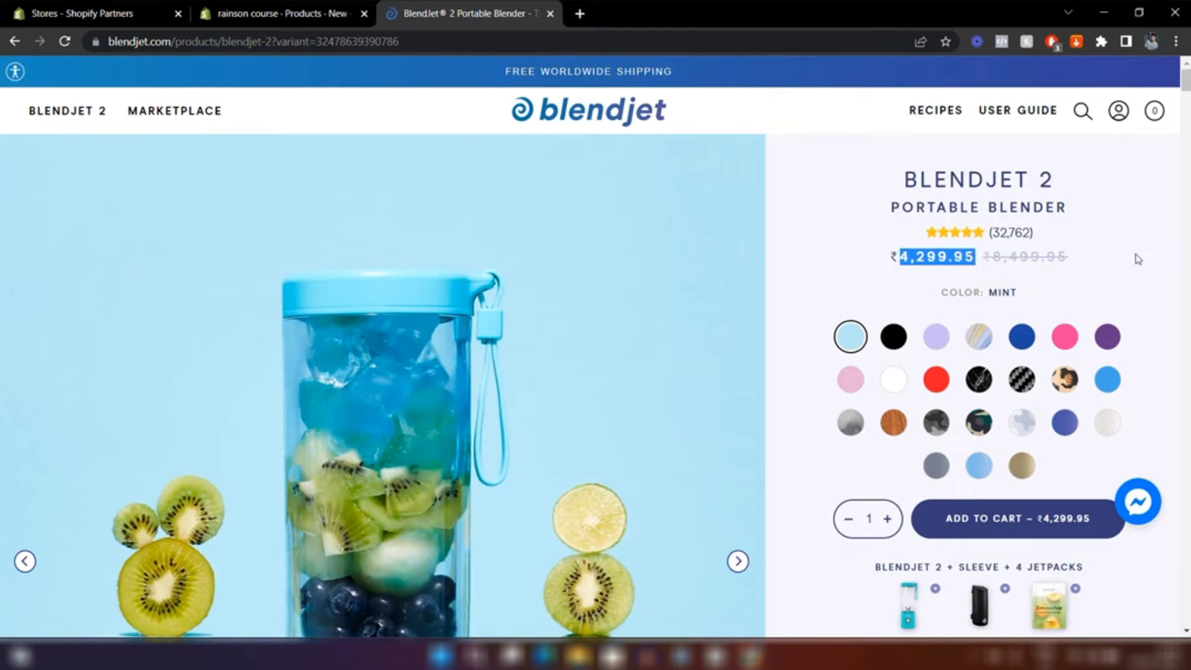
pyautogui.click(978, 257)
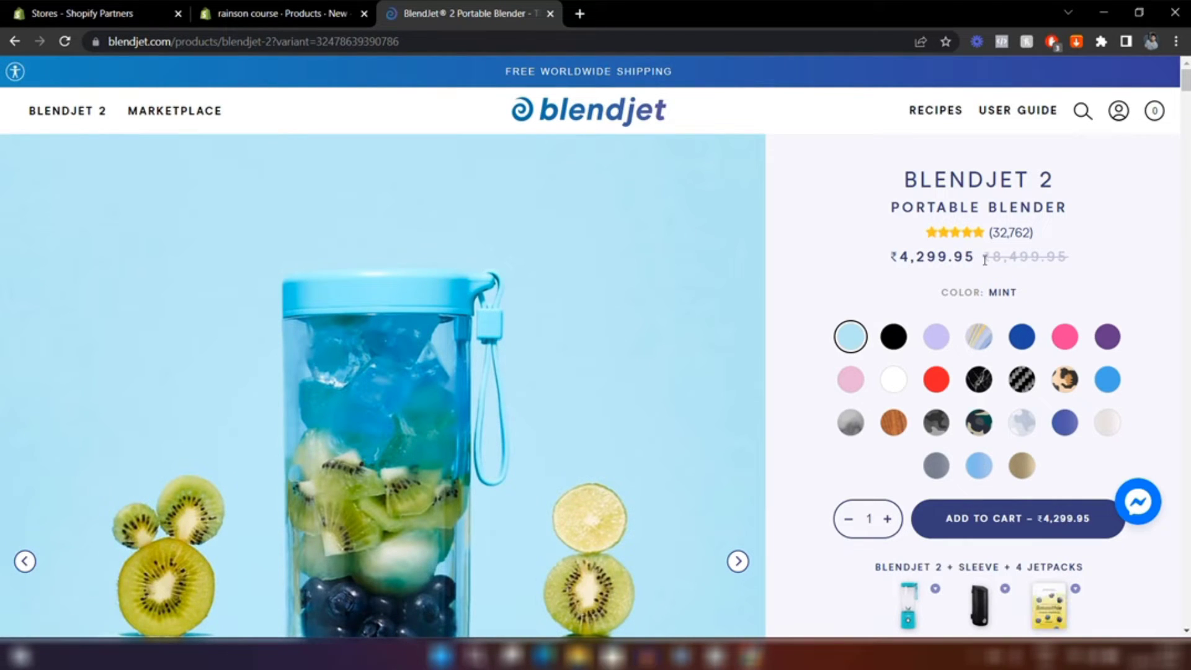
pyautogui.moveTo(984, 259); pyautogui.dragTo(1071, 268)
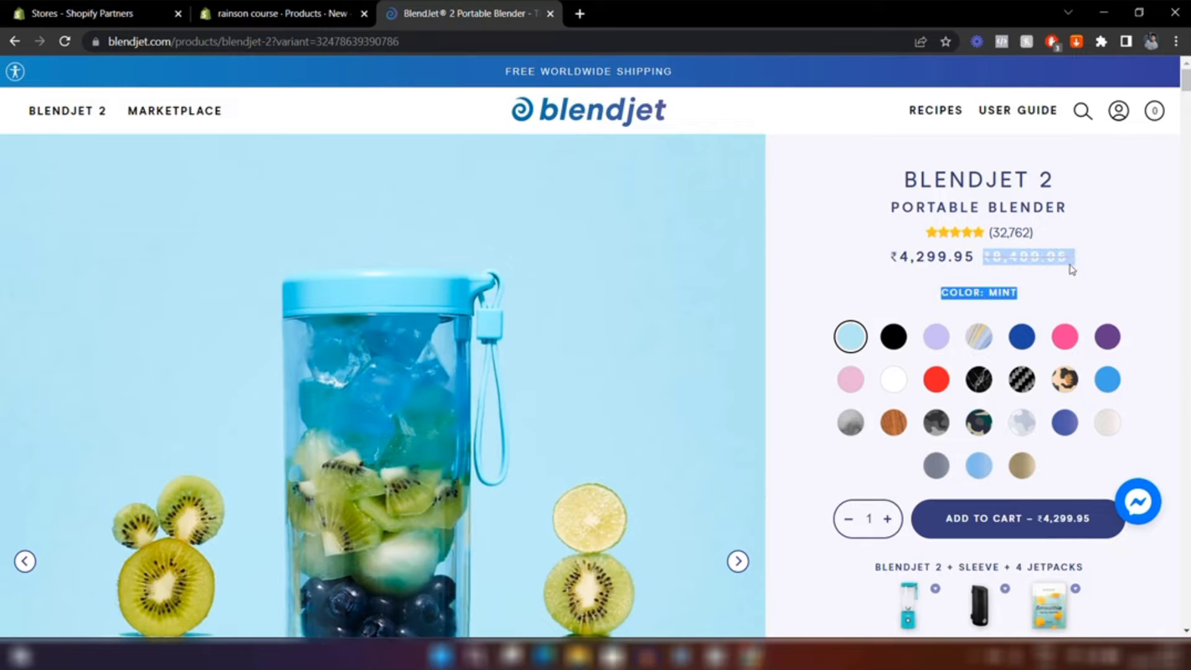
pyautogui.click(1069, 261)
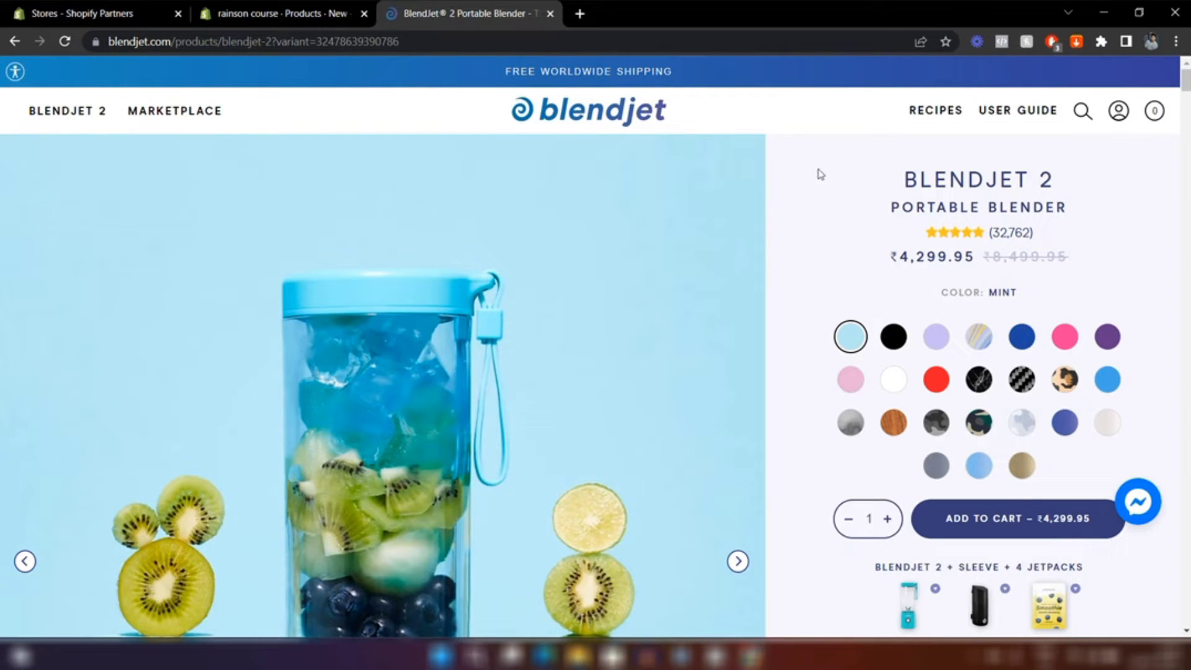
pyautogui.click(262, 8)
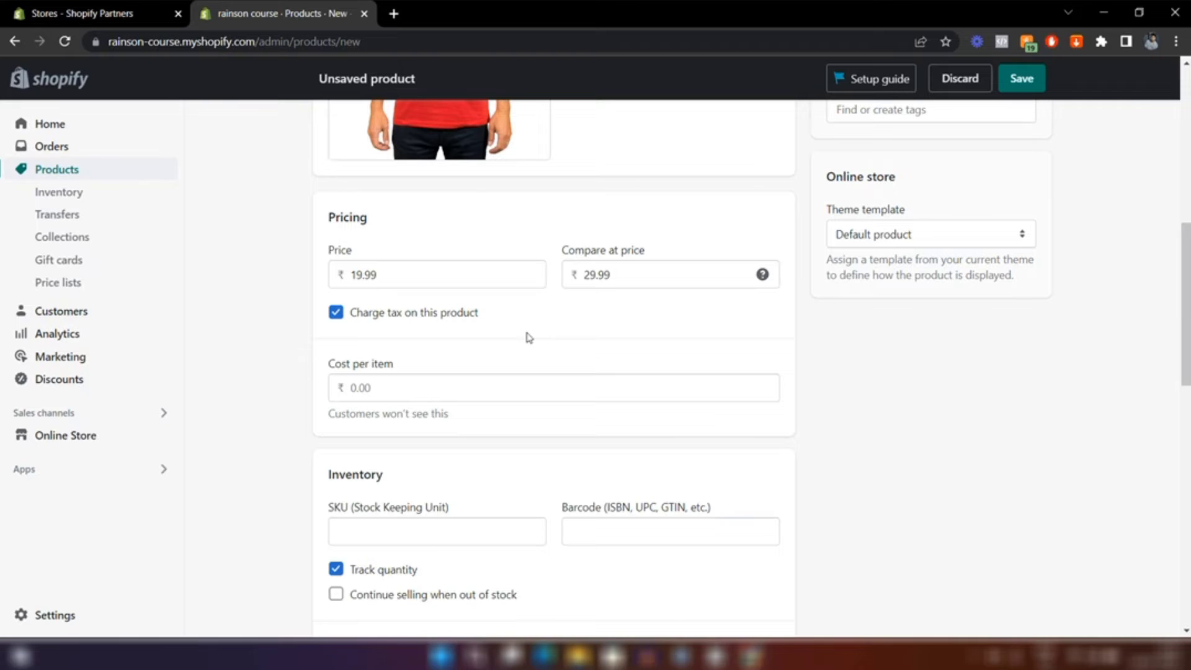
# - Turn off charging tax on this product and set the cost per item to 7.99
pyautogui.click(335, 314)
pyautogui.scroll(-2, 471, 333)
pyautogui.click(412, 330)
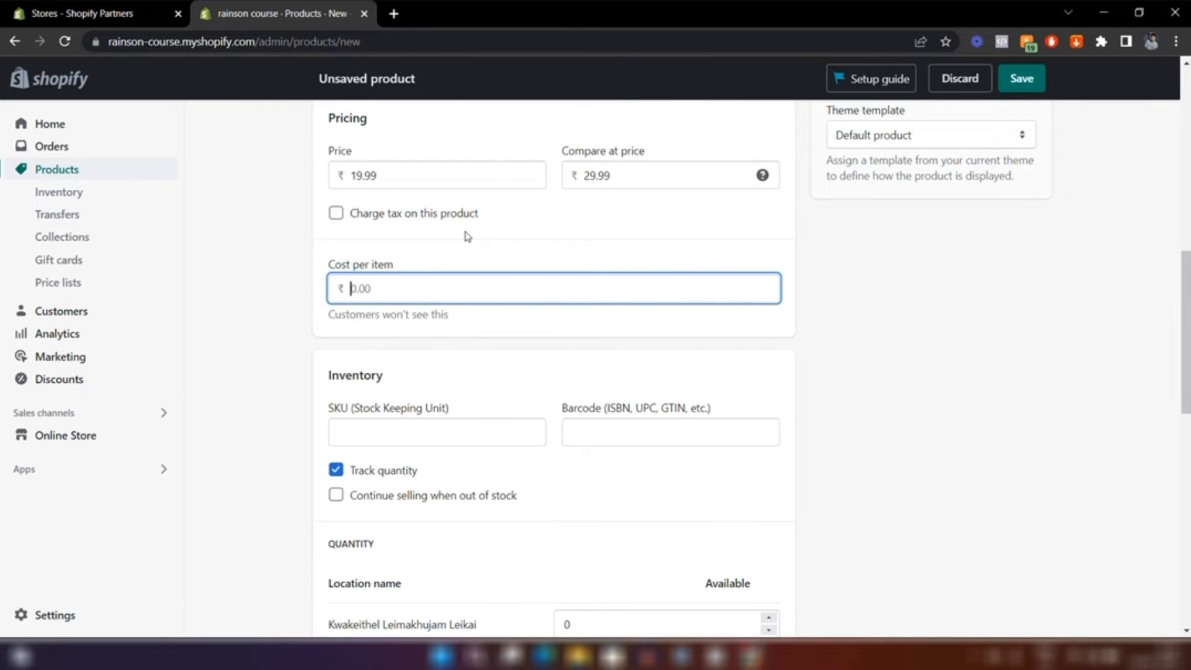
pyautogui.write('7.99')
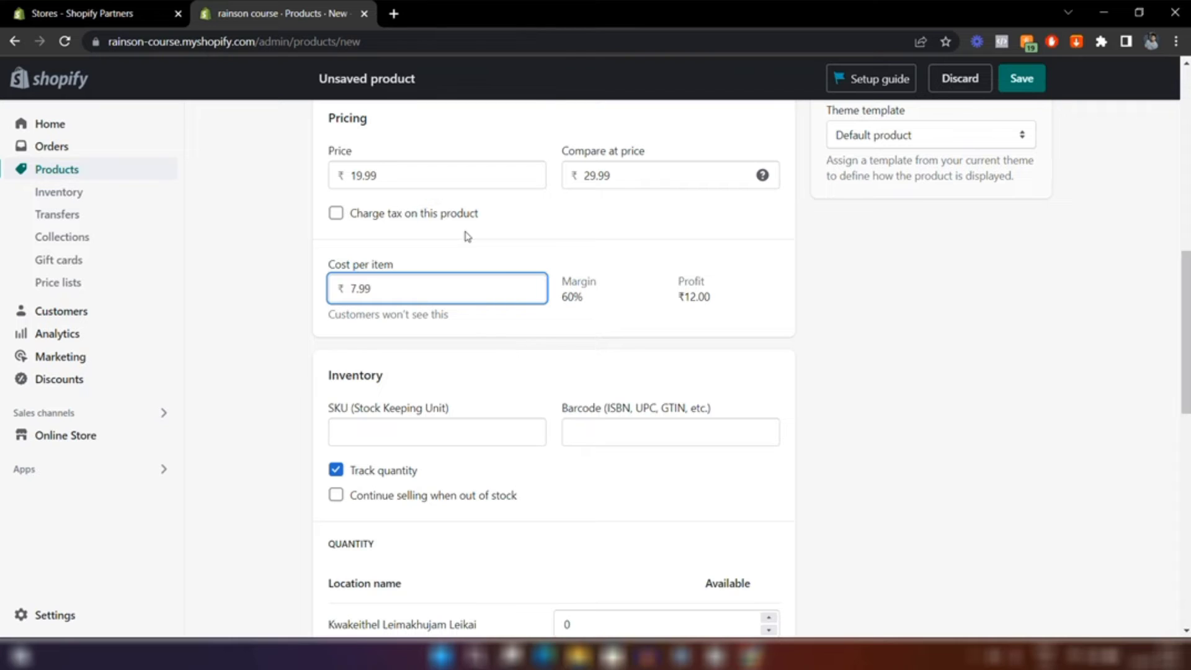
pyautogui.click(286, 345)
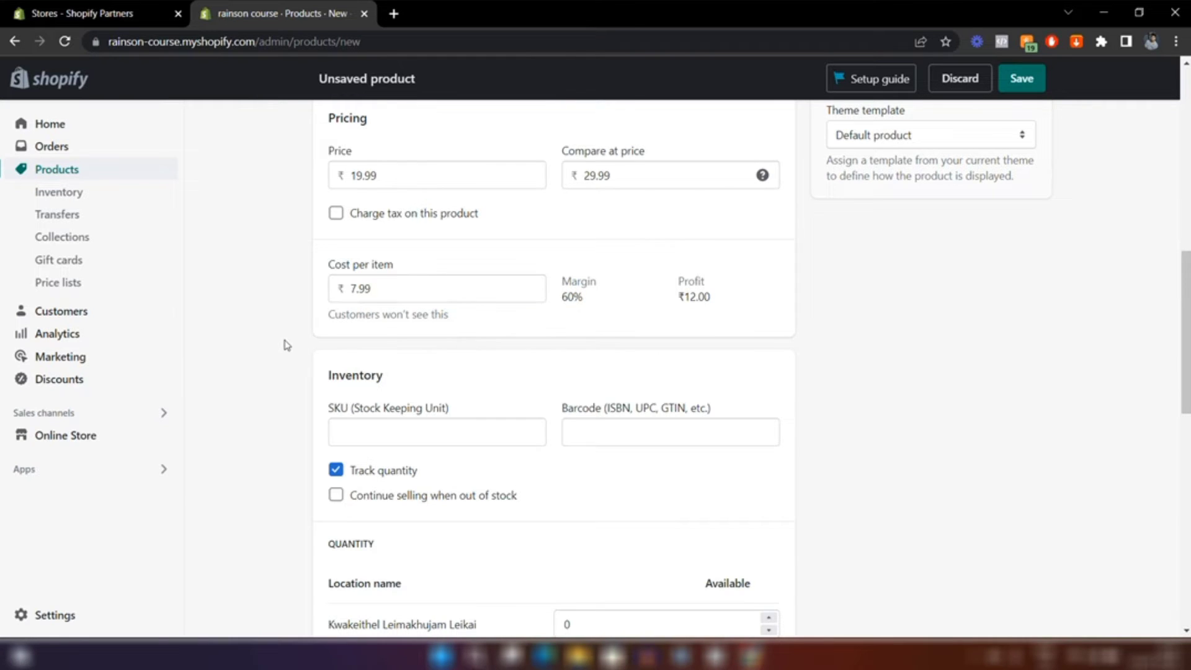
# - Enter tshirtred1 as the product's SKU in the Inventory section
pyautogui.scroll(-2, 503, 259)
pyautogui.scroll(-1, 503, 260)
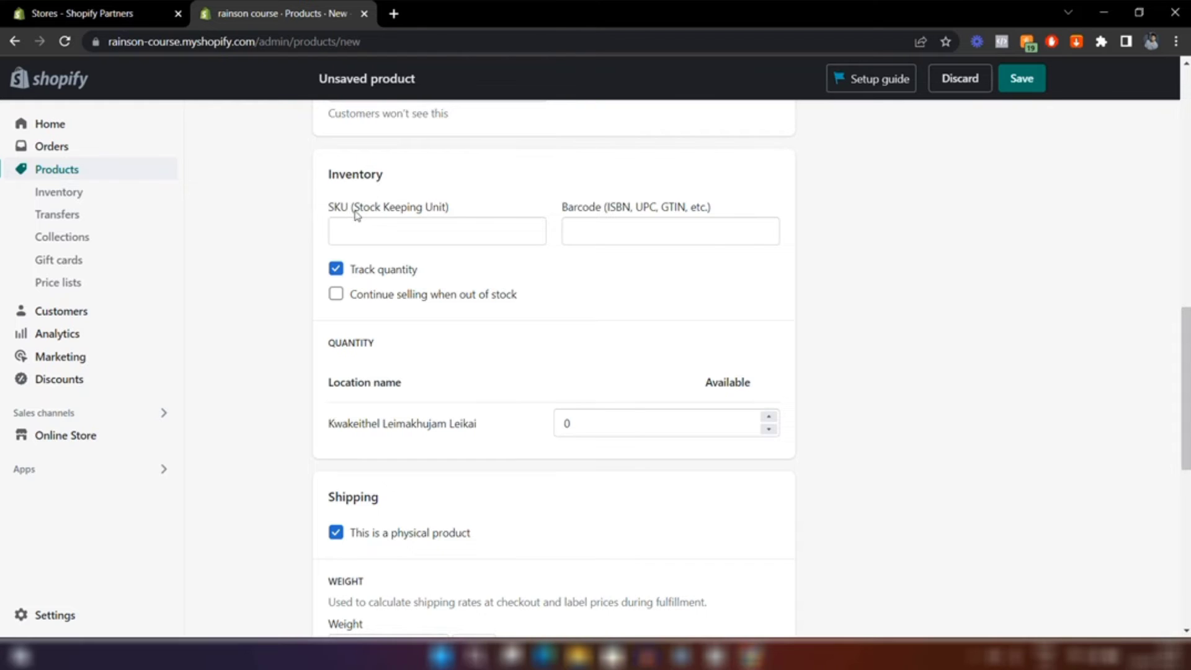
pyautogui.click(409, 232)
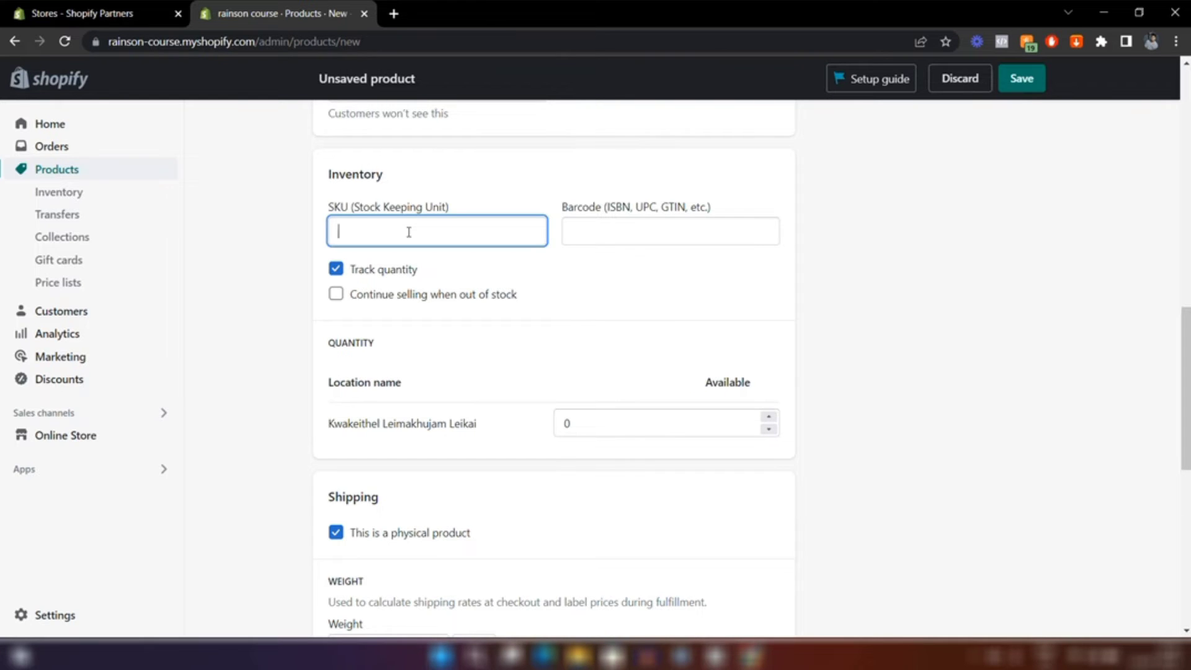
pyautogui.write('tshirtr')
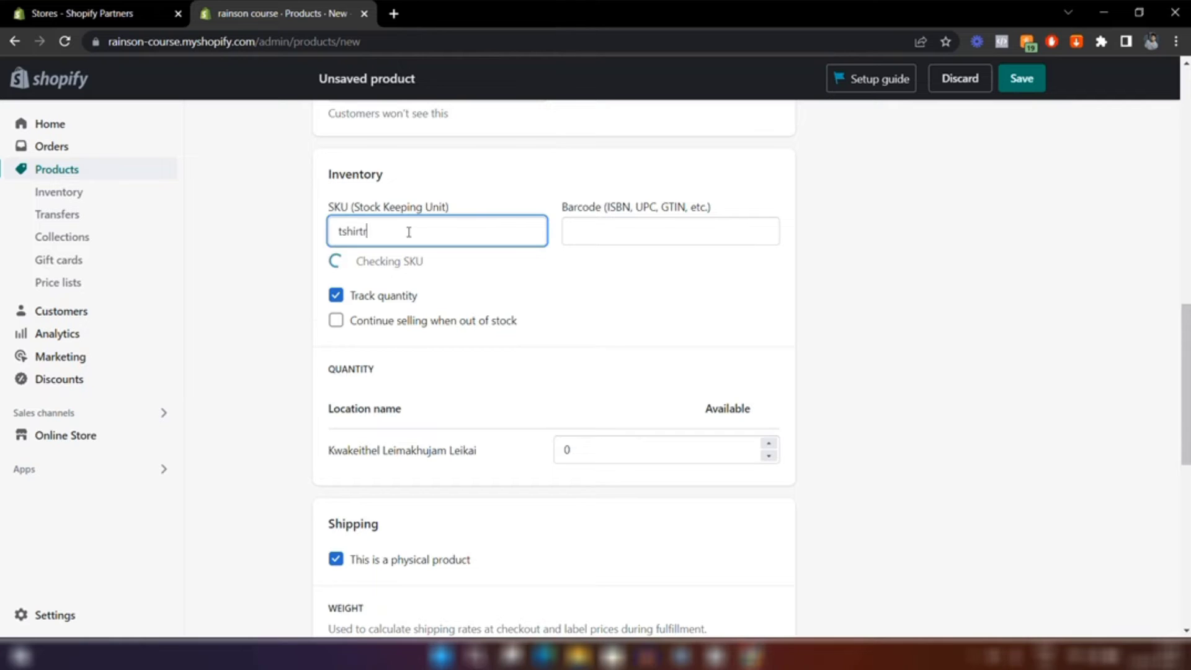
pyautogui.write('ed1')
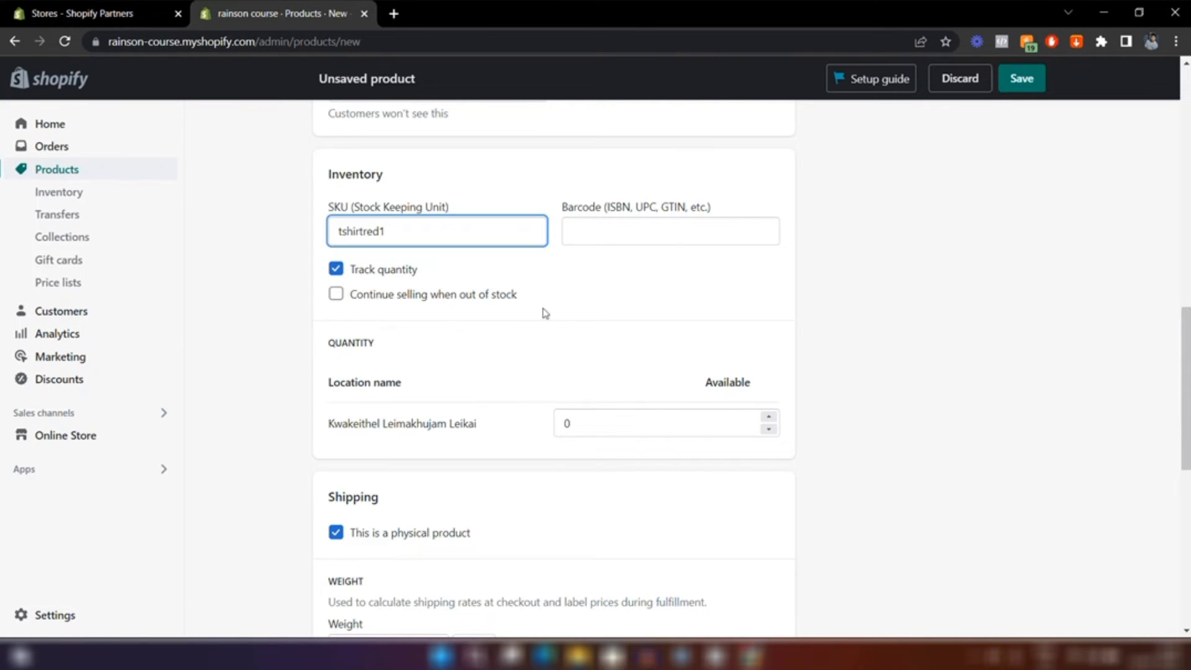
pyautogui.click(470, 332)
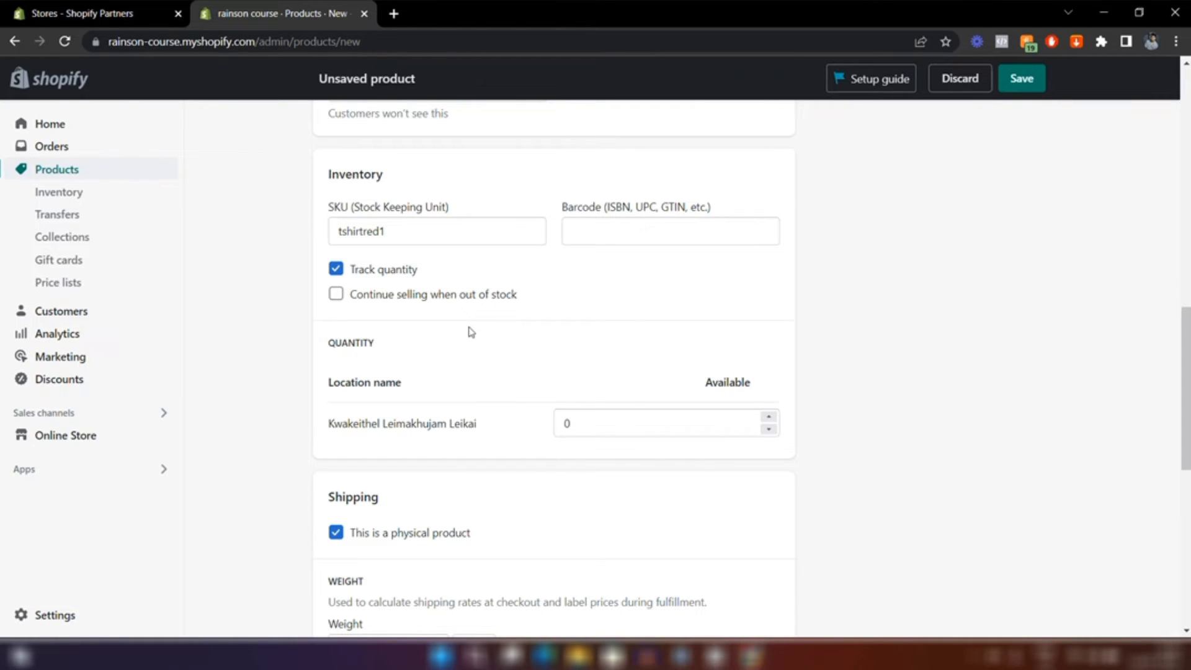
# - Set the product's available quantity at the store location to 50
pyautogui.scroll(-2, 530, 295)
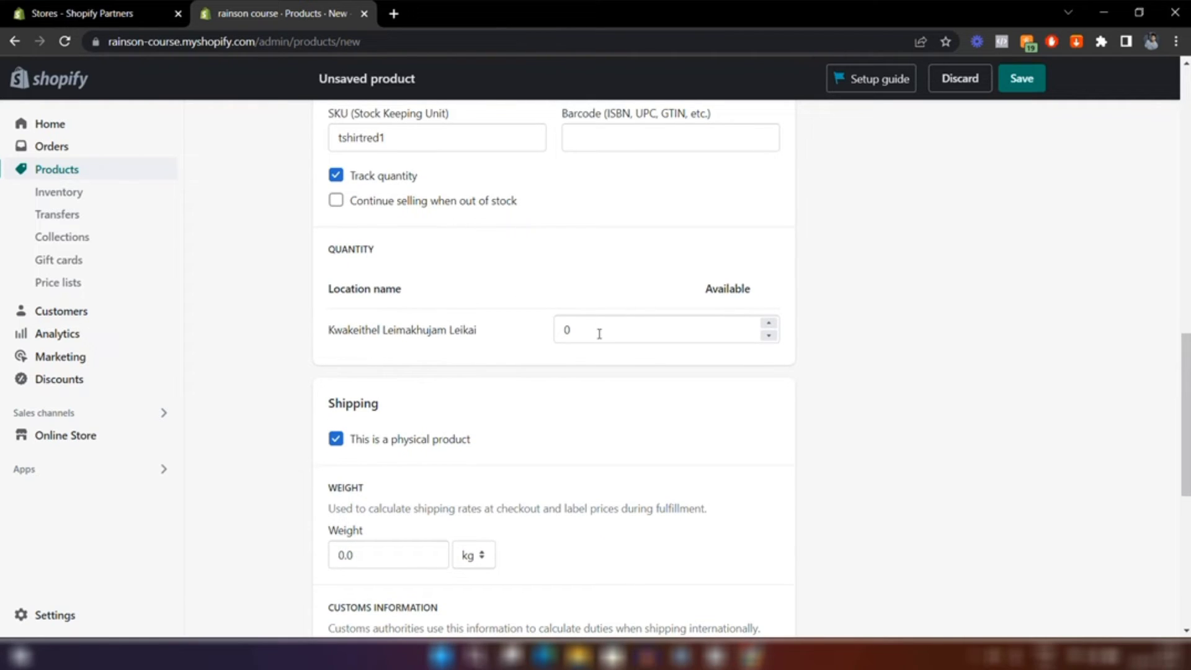
pyautogui.click(599, 334)
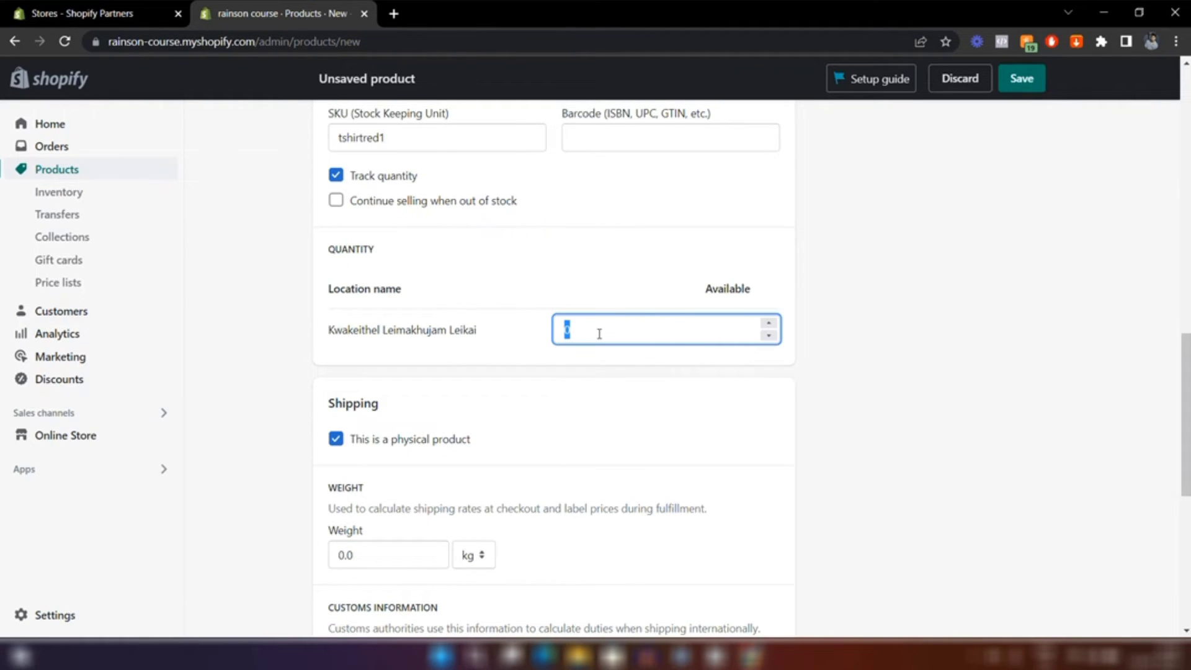
pyautogui.write('50')
pyautogui.click(589, 370)
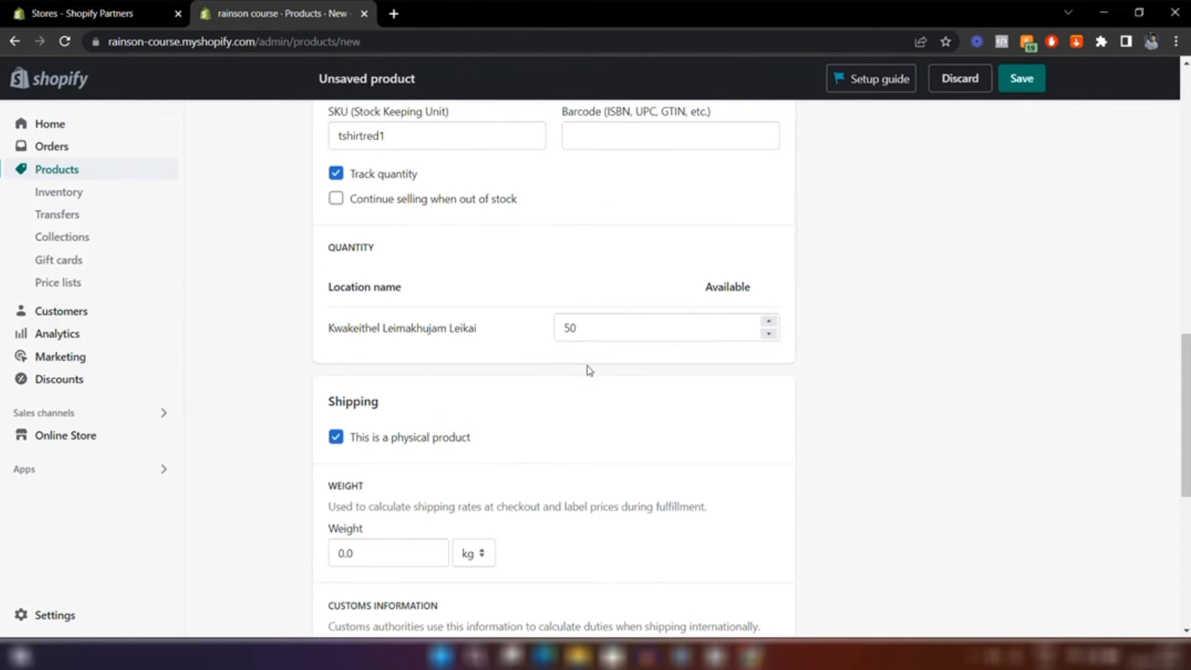
pyautogui.scroll(-3, 589, 371)
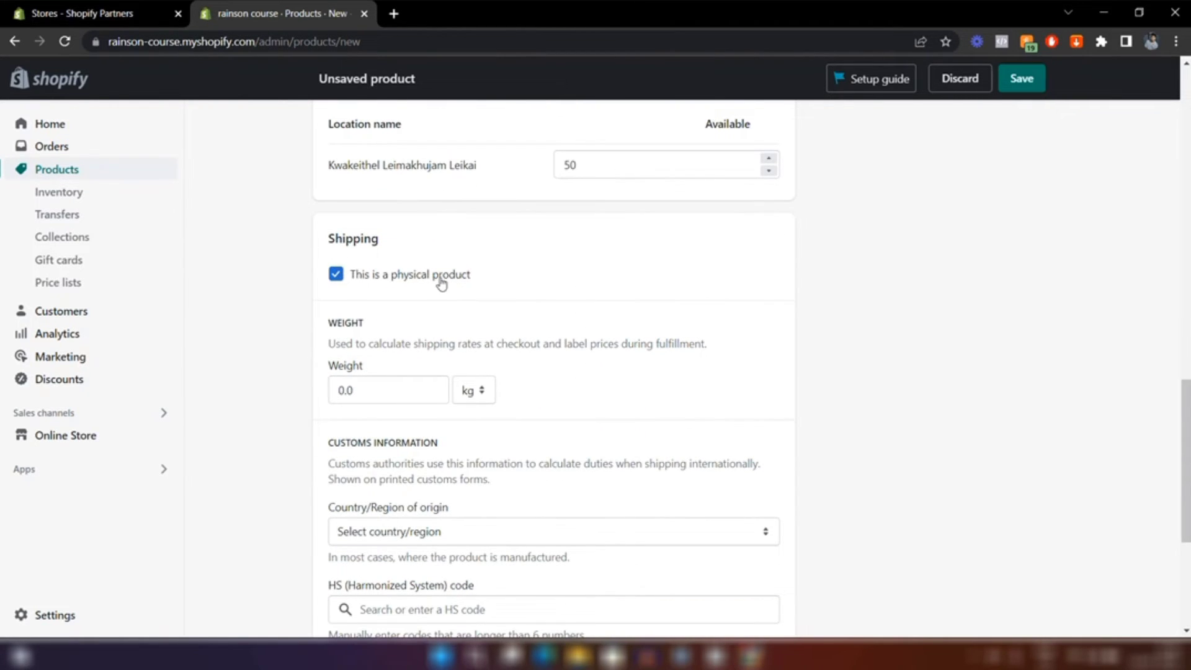
pyautogui.click(336, 278)
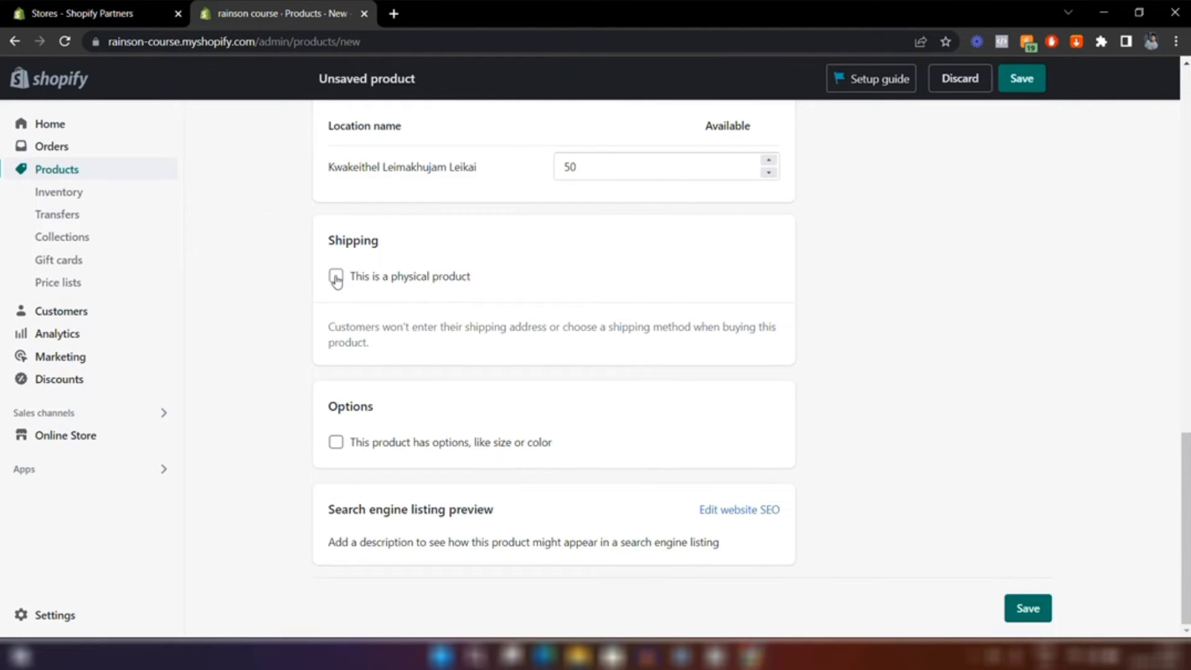
pyautogui.click(336, 277)
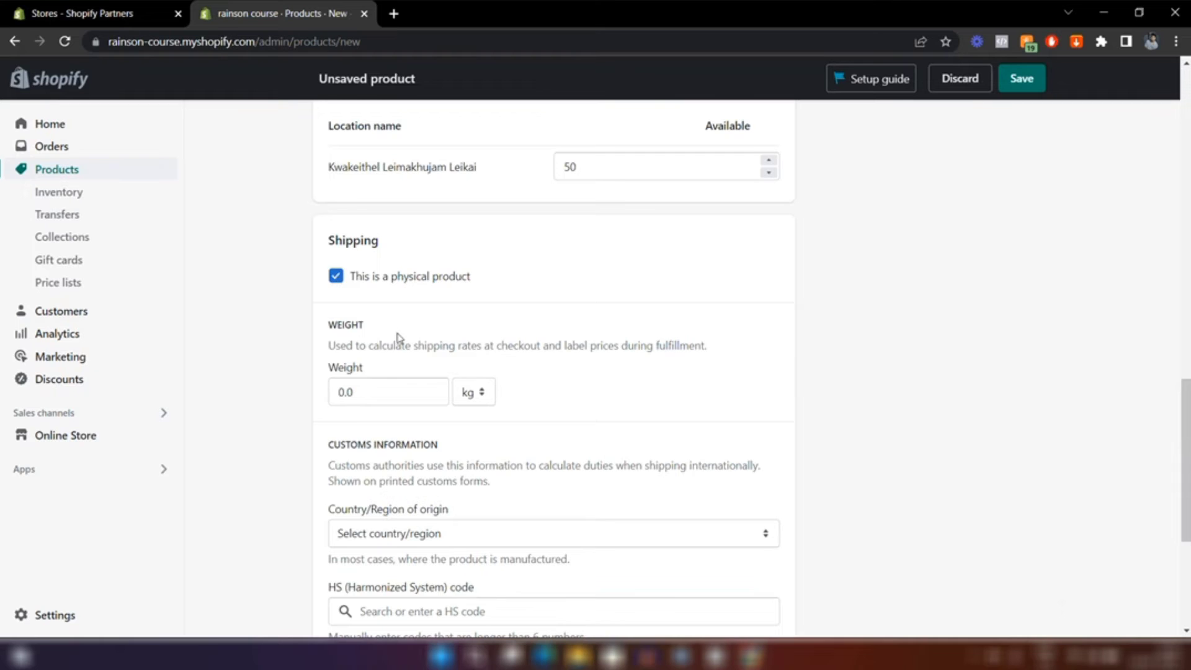
# - Check the unit choices for the product's weight in the Shipping section
pyautogui.scroll(-3, 397, 337)
pyautogui.click(344, 217)
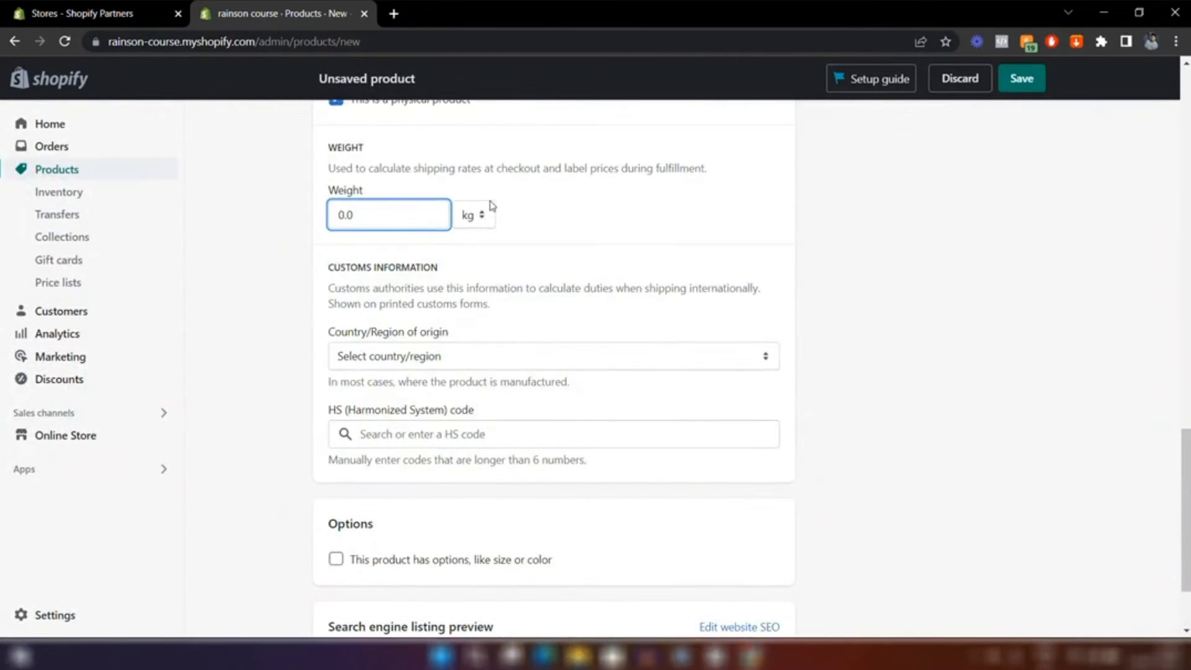
pyautogui.click(484, 216)
pyautogui.click(474, 235)
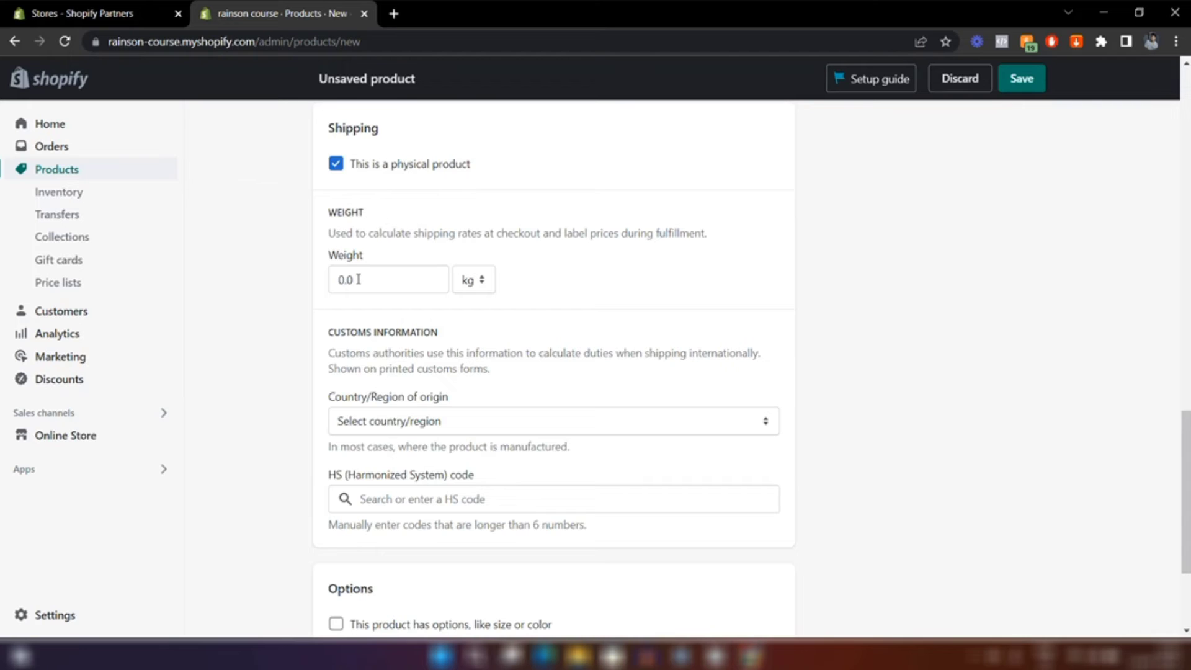
# - Set the product's shipping weight to 0.2 kg
pyautogui.click(357, 279)
pyautogui.press('BackSpace')
pyautogui.press('BackSpace')
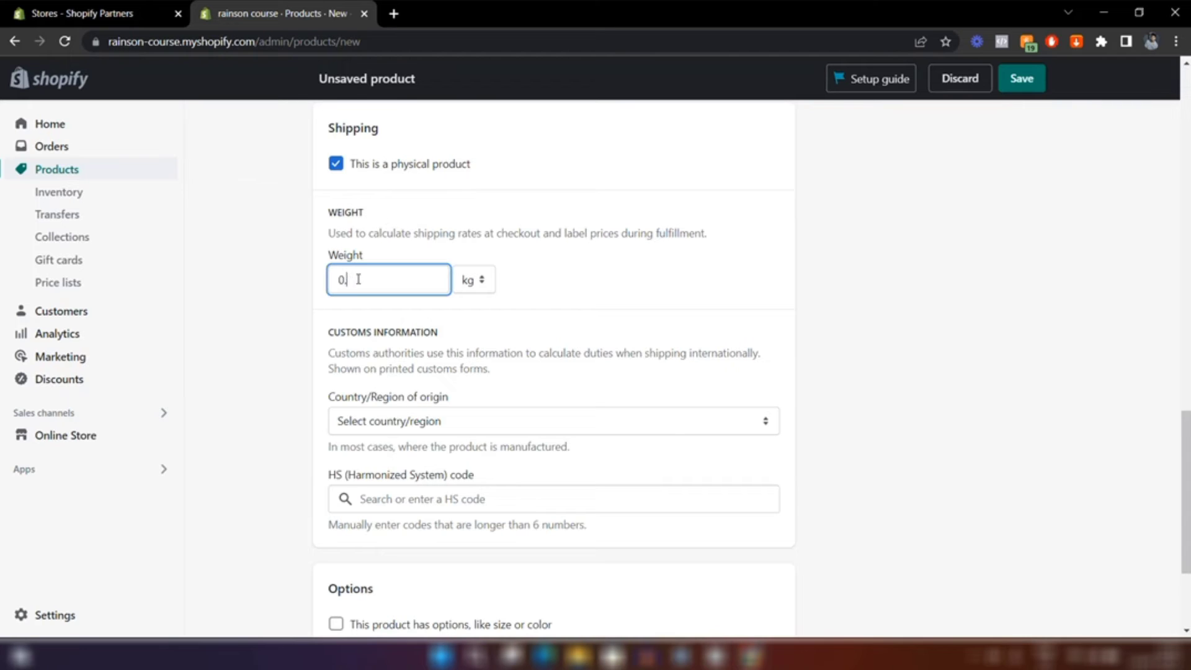
pyautogui.write('2')
pyautogui.click(619, 266)
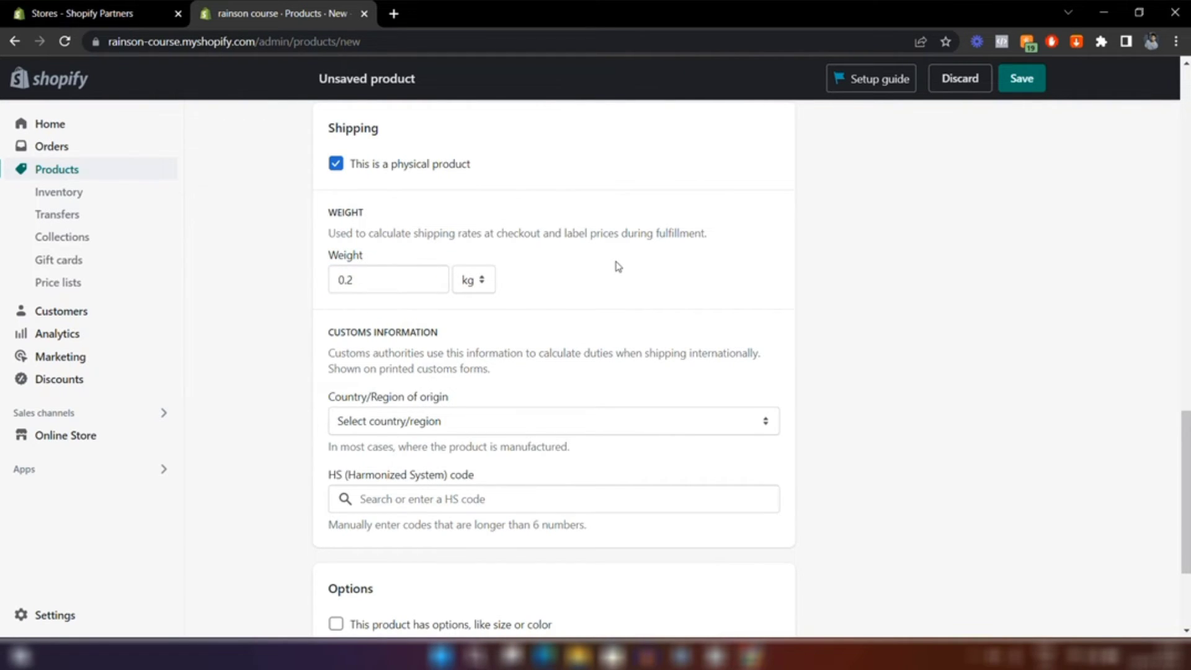
# - Set India as the product's country of origin in the customs information
pyautogui.scroll(-2, 618, 267)
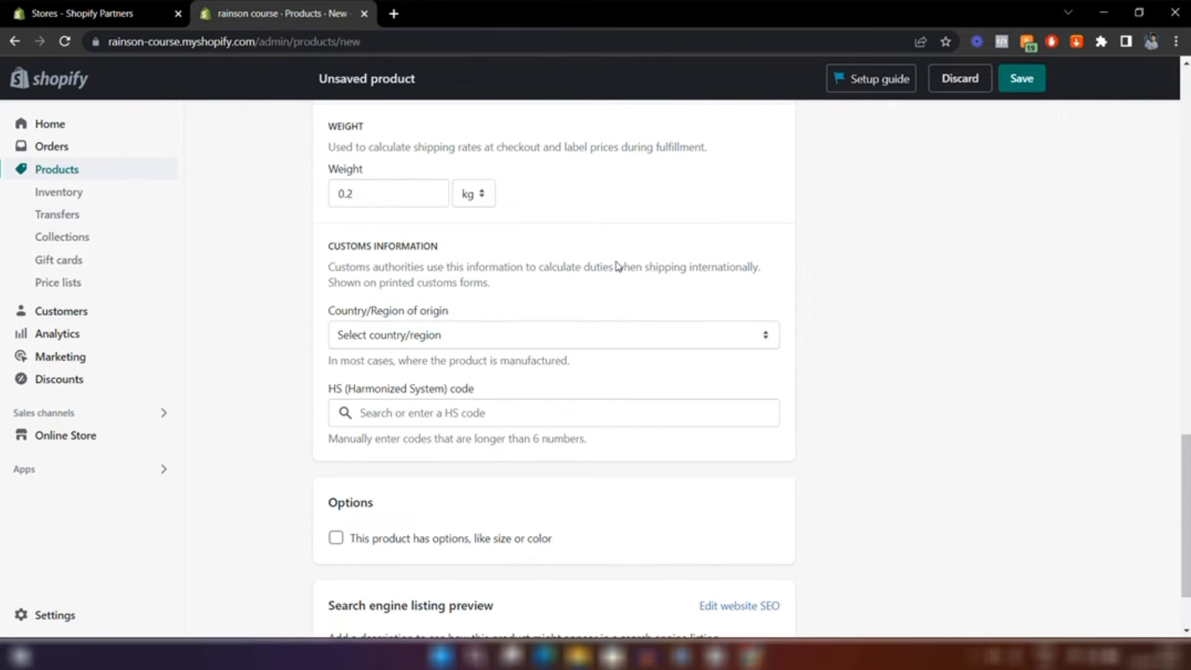
pyautogui.scroll(-2, 619, 267)
pyautogui.click(463, 240)
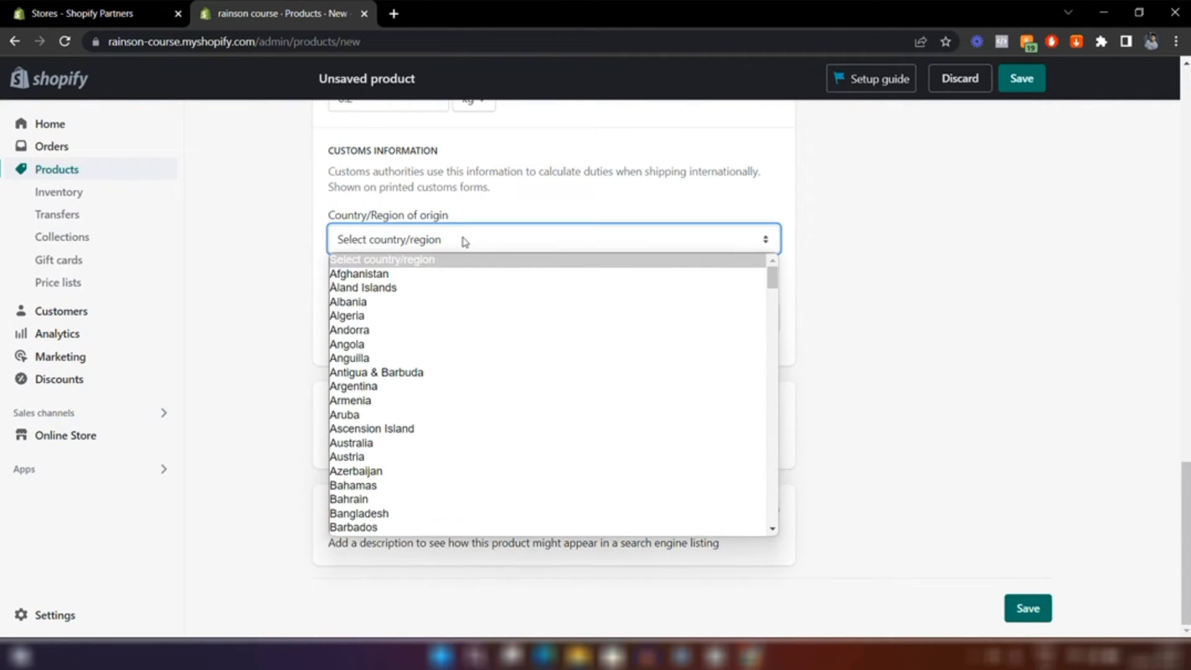
pyautogui.write('in')
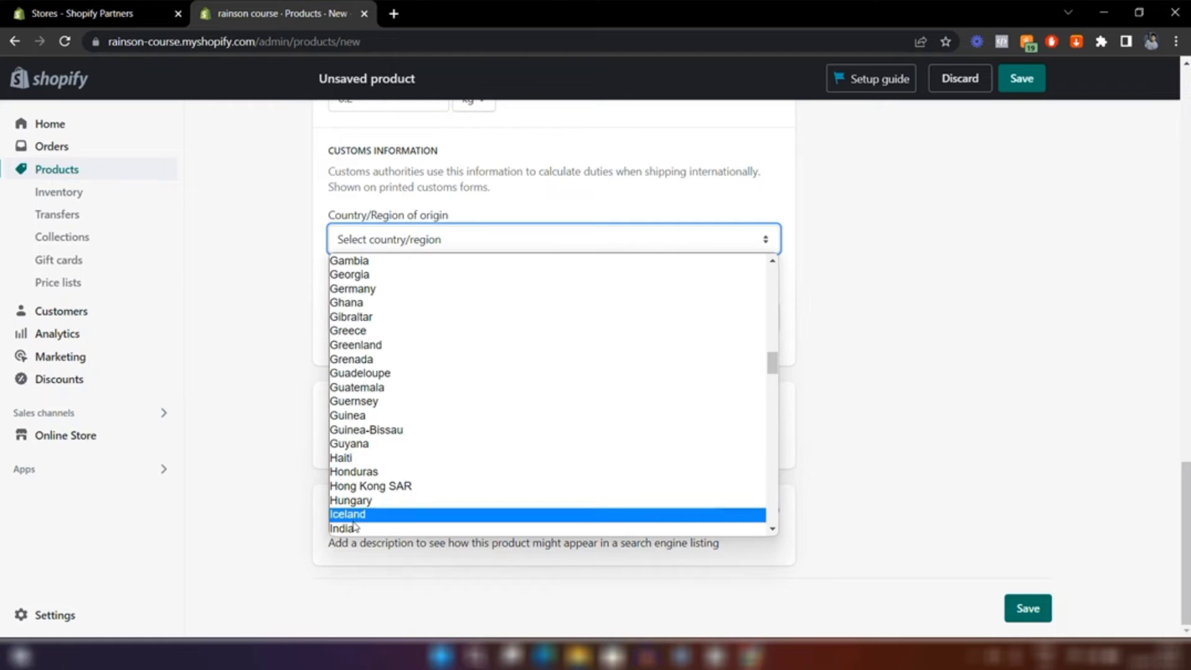
pyautogui.click(351, 528)
# - Search the HS codes for shirt, try code 620520 for men's or boys' cotton shirts, and clear the code again
pyautogui.scroll(4, 353, 477)
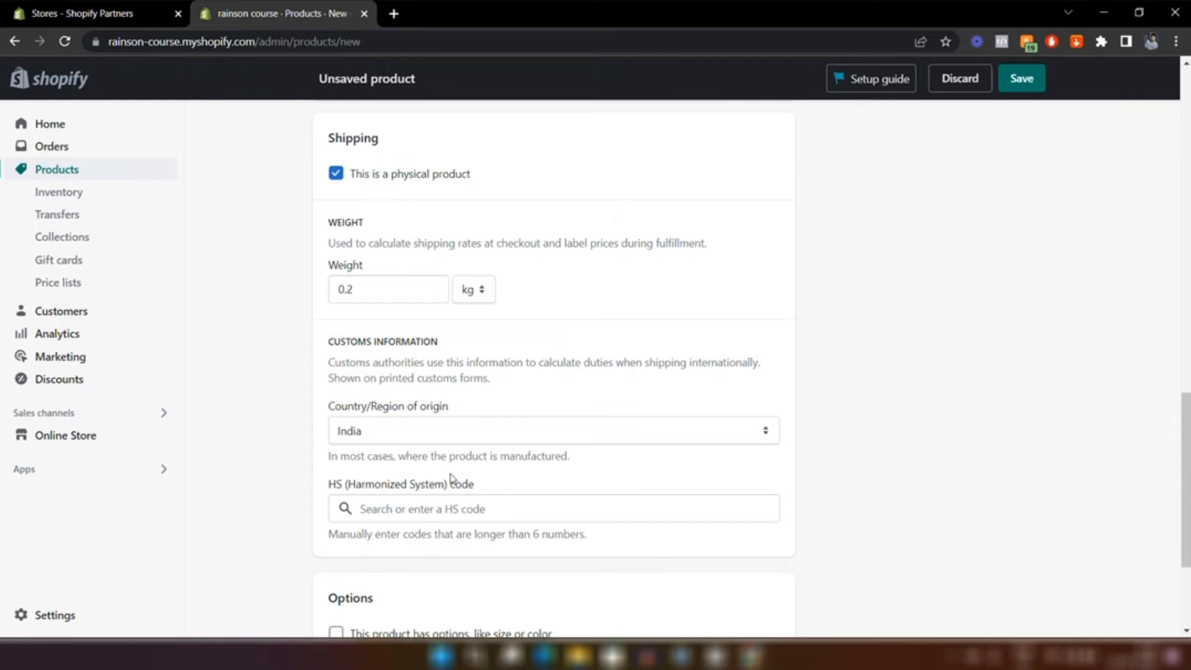
pyautogui.click(434, 508)
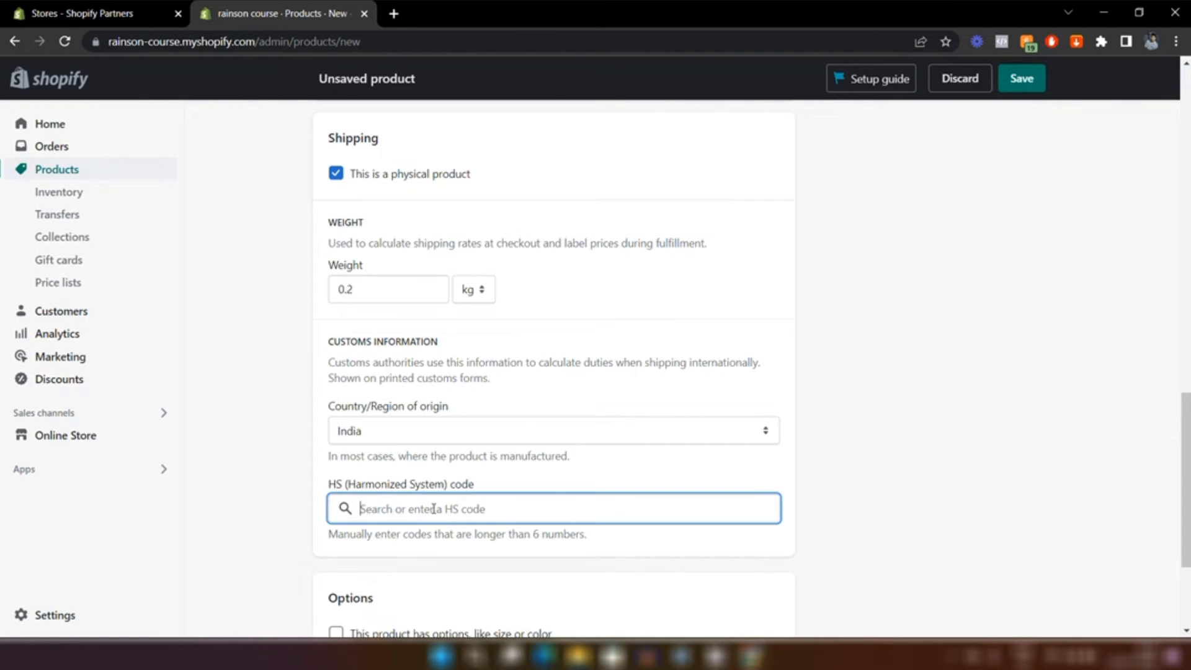
pyautogui.write('sh')
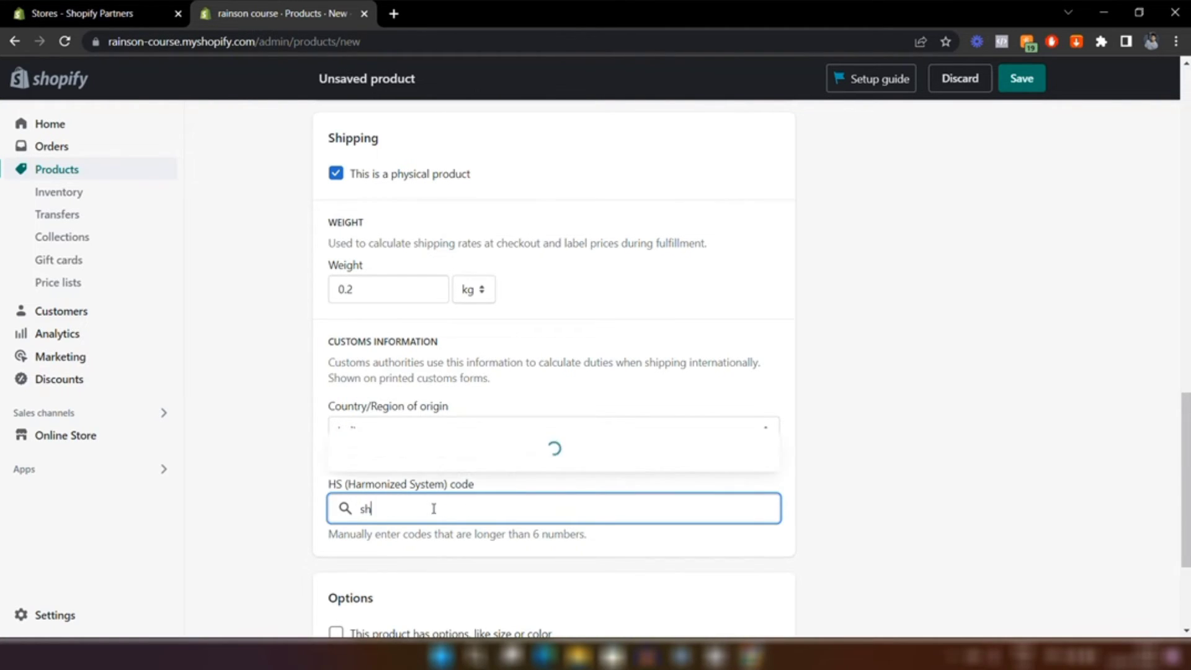
pyautogui.write('irt')
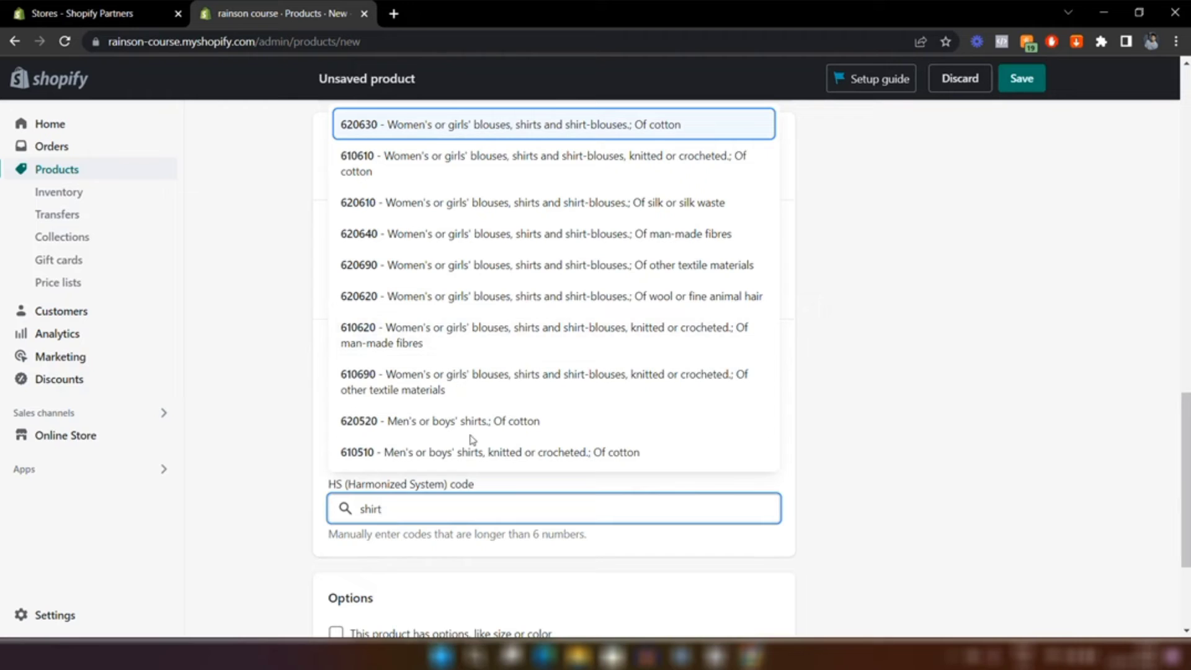
pyautogui.click(440, 426)
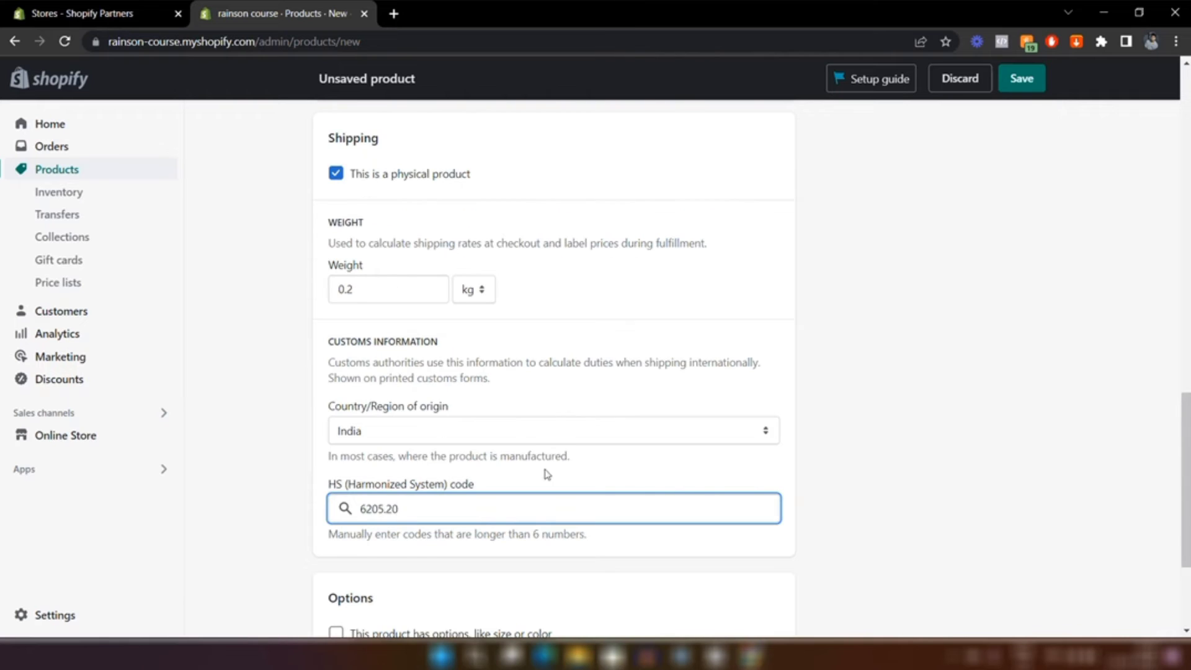
pyautogui.click(426, 505)
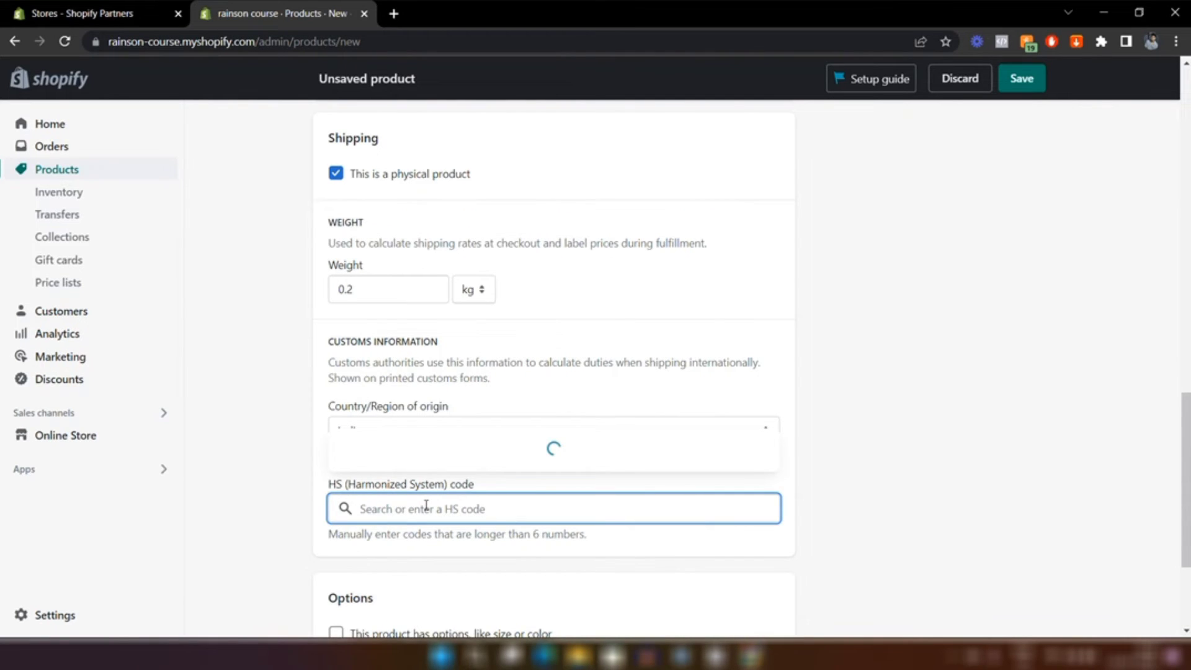
pyautogui.click(495, 569)
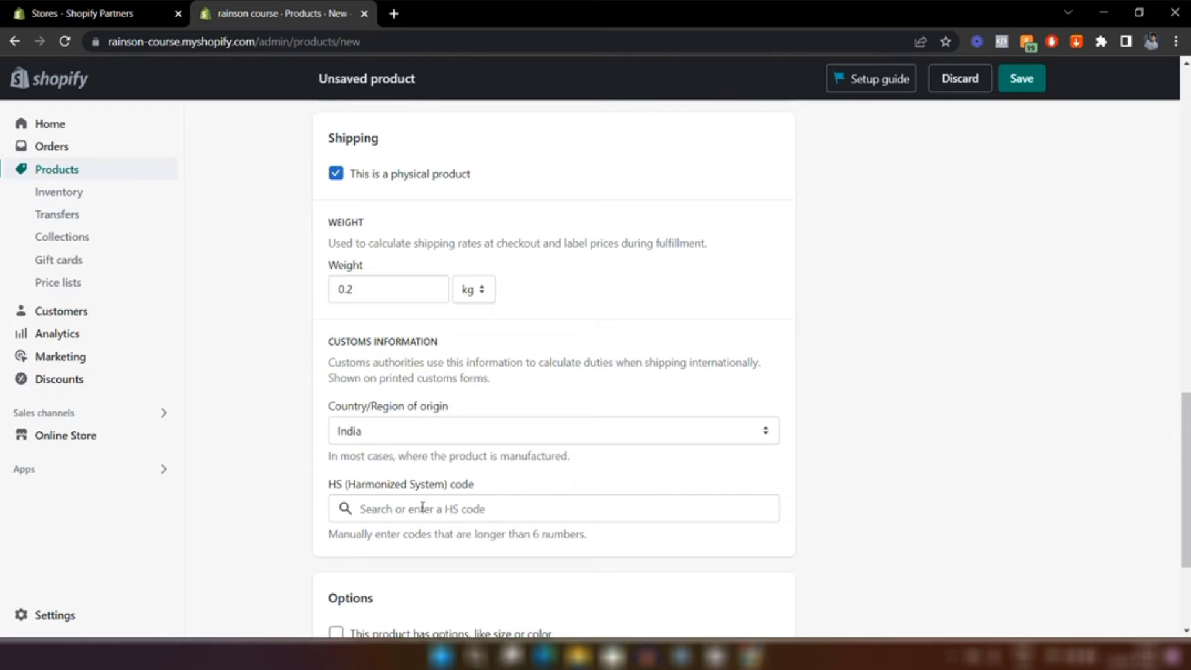
# - Enable options for this product and name the first option Size
pyautogui.scroll(-3, 421, 507)
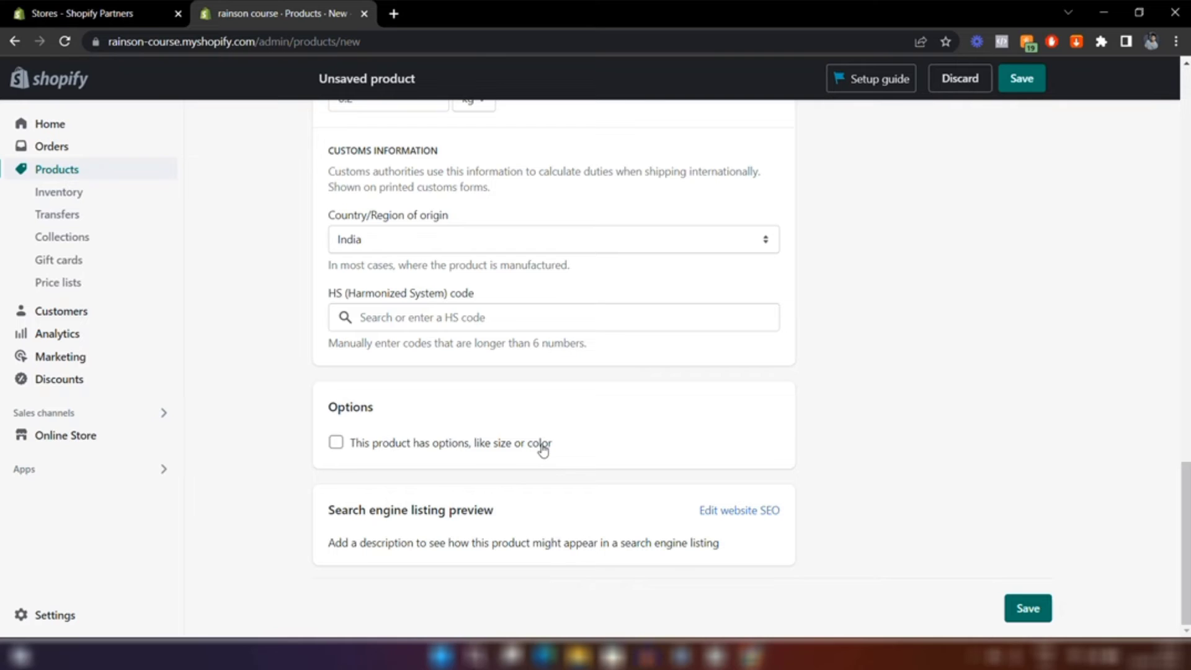
pyautogui.click(335, 450)
pyautogui.scroll(-3, 495, 450)
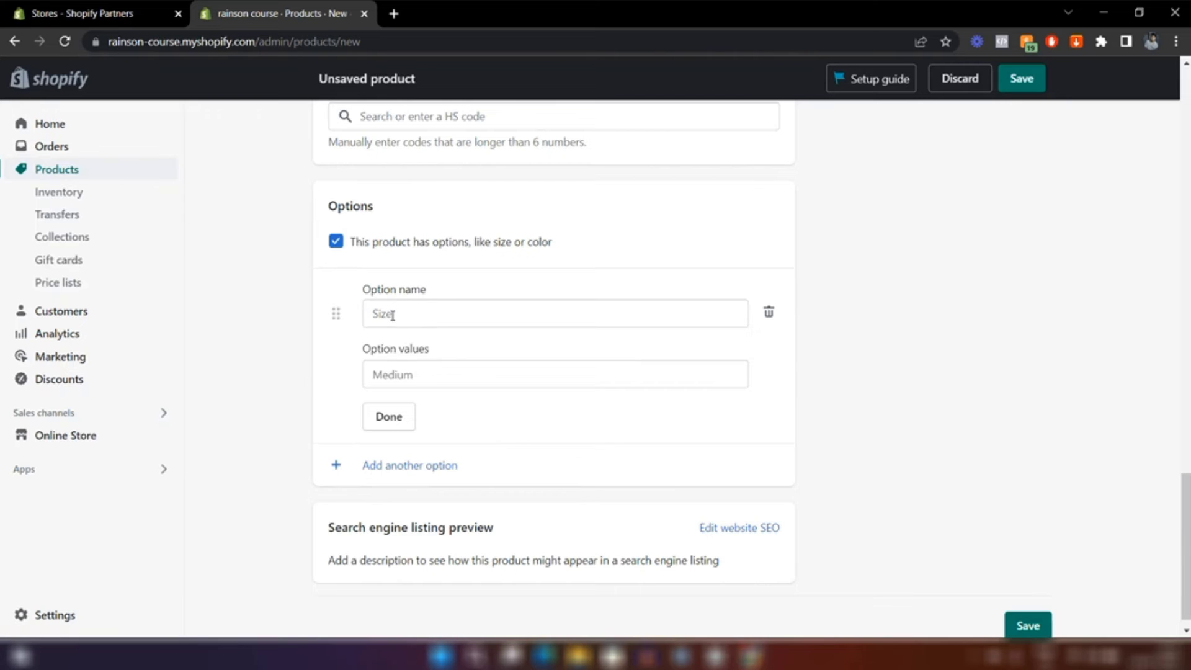
pyautogui.click(390, 313)
pyautogui.click(391, 357)
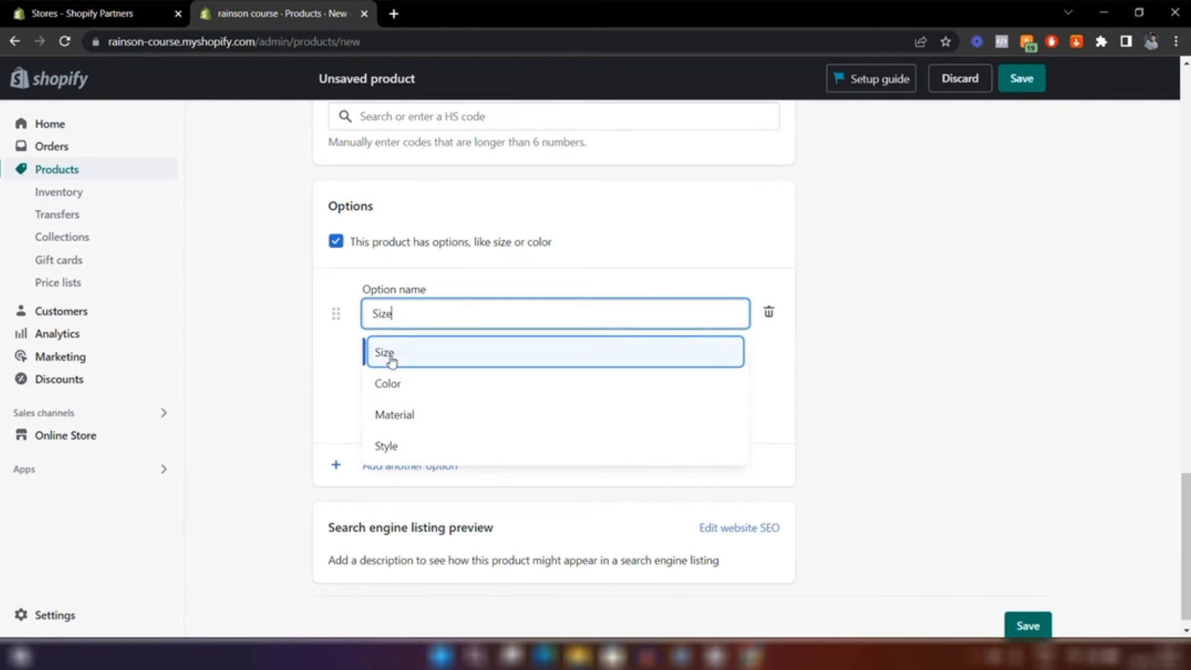
# - Enter S, M, L and XL as the values of the Size option
pyautogui.click(399, 385)
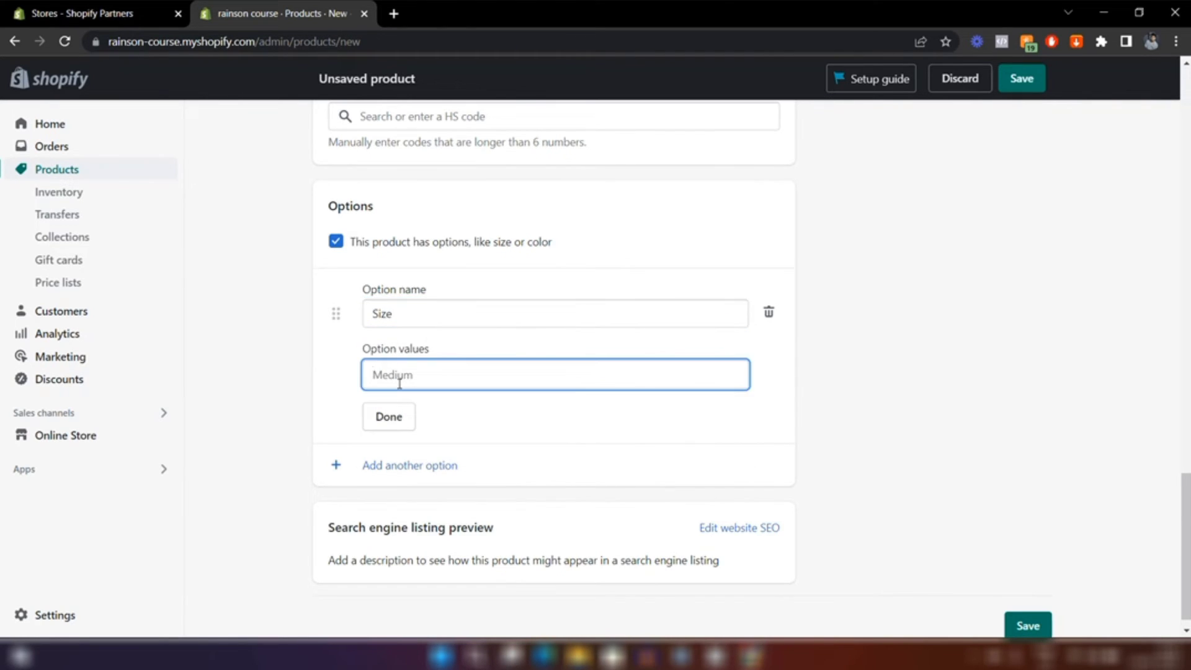
pyautogui.write('S')
pyautogui.click(399, 405)
pyautogui.write('M')
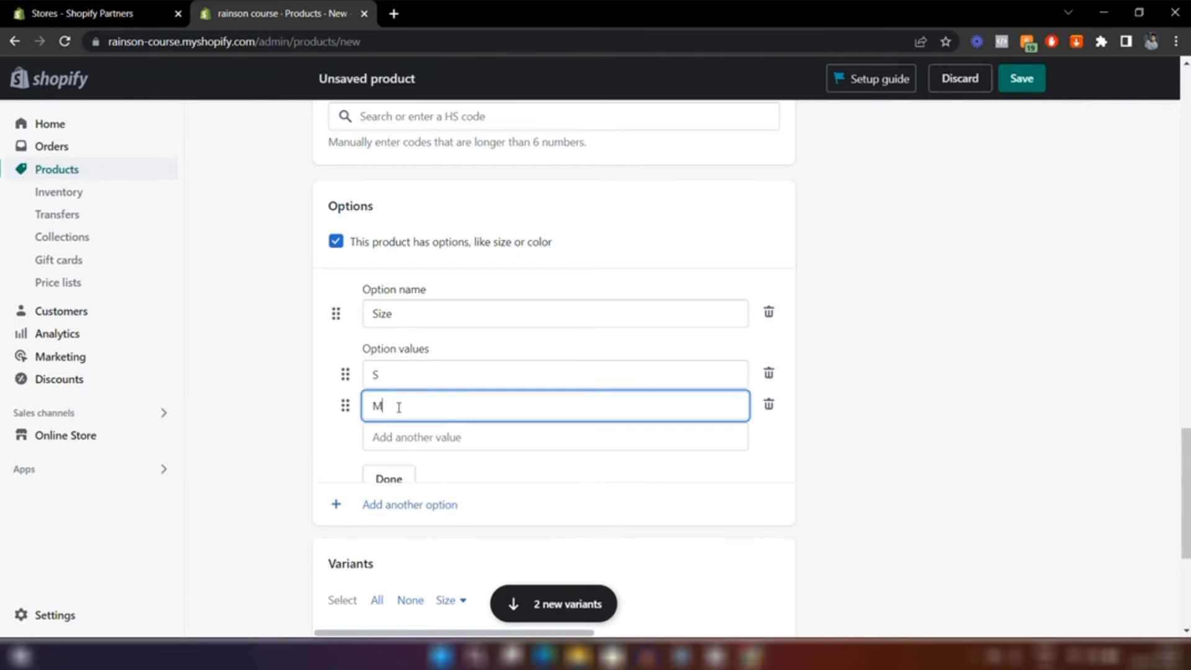
pyautogui.click(397, 438)
pyautogui.write('L')
pyautogui.click(397, 466)
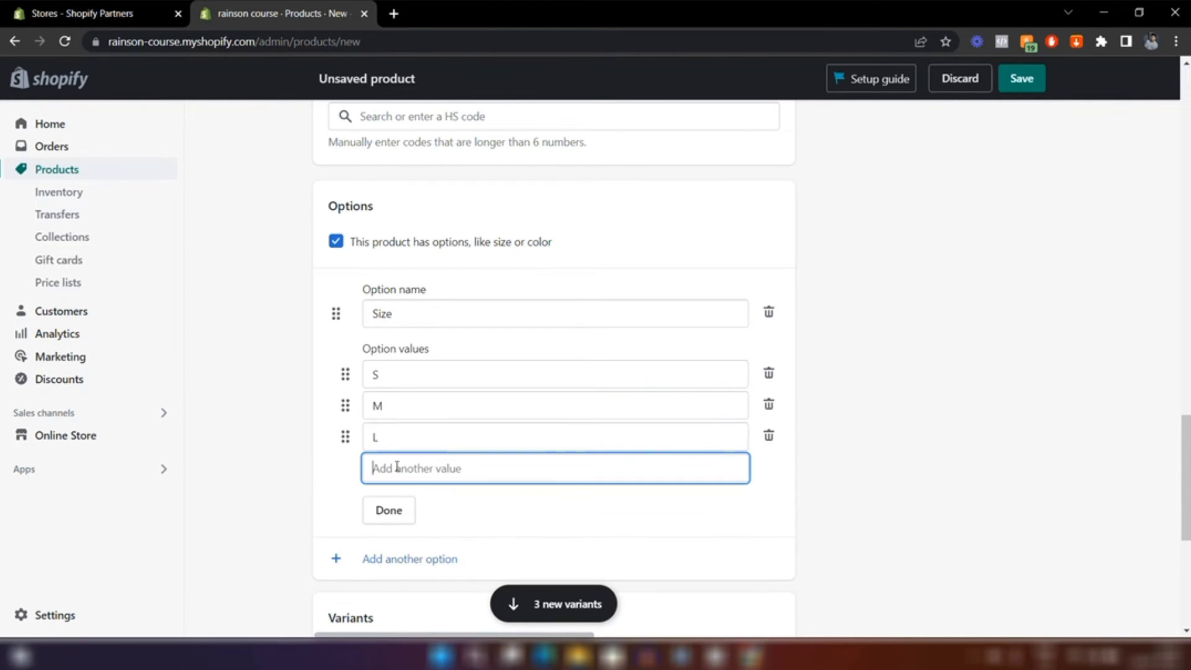
pyautogui.write('XL')
pyautogui.click(293, 520)
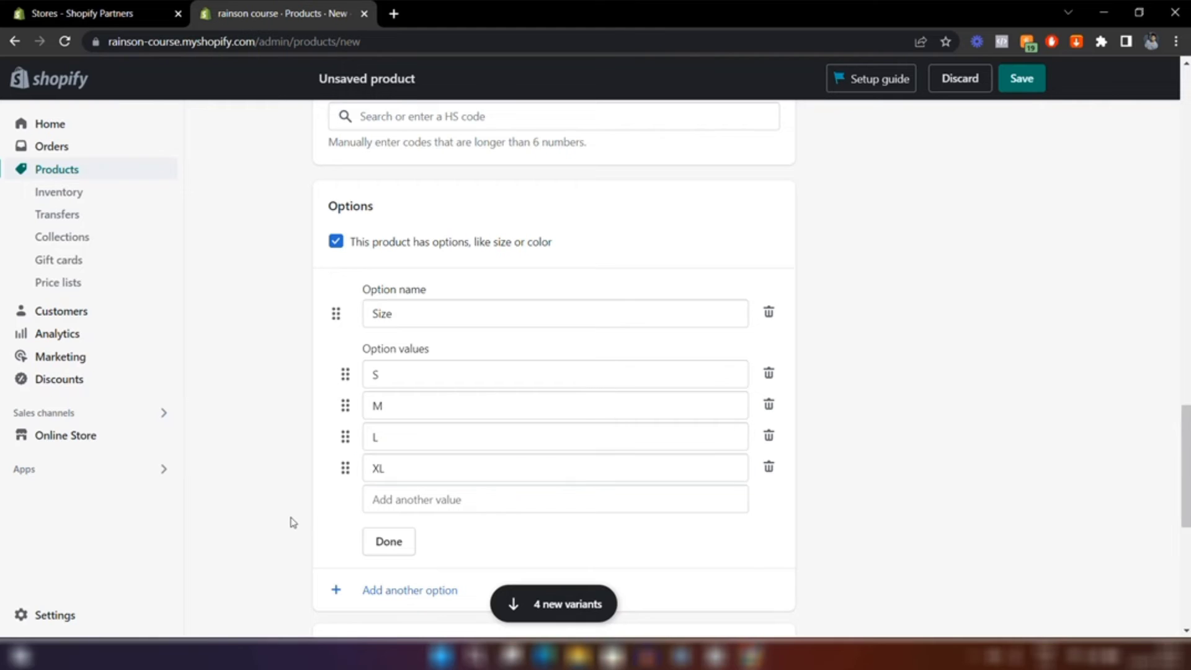
# - Add a second product option and name it Color
pyautogui.scroll(-1, 311, 515)
pyautogui.click(369, 508)
pyautogui.scroll(-2, 367, 505)
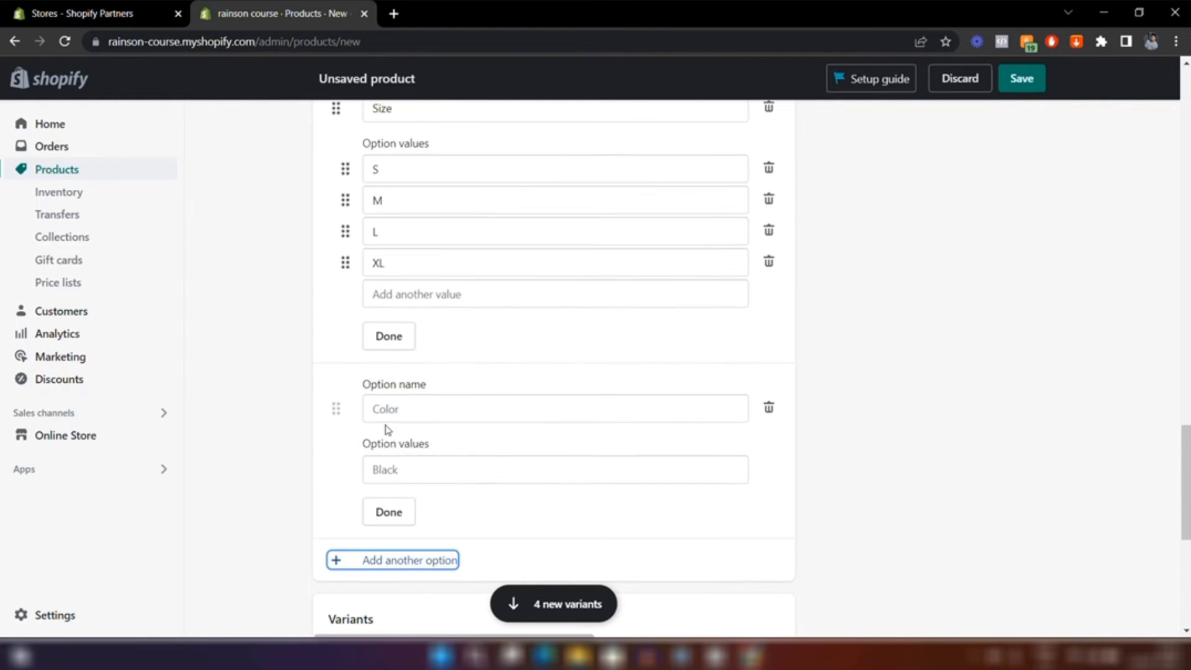
pyautogui.click(388, 417)
pyautogui.click(390, 478)
# - Enter Black, Red and White as the values of the Color option
pyautogui.click(390, 478)
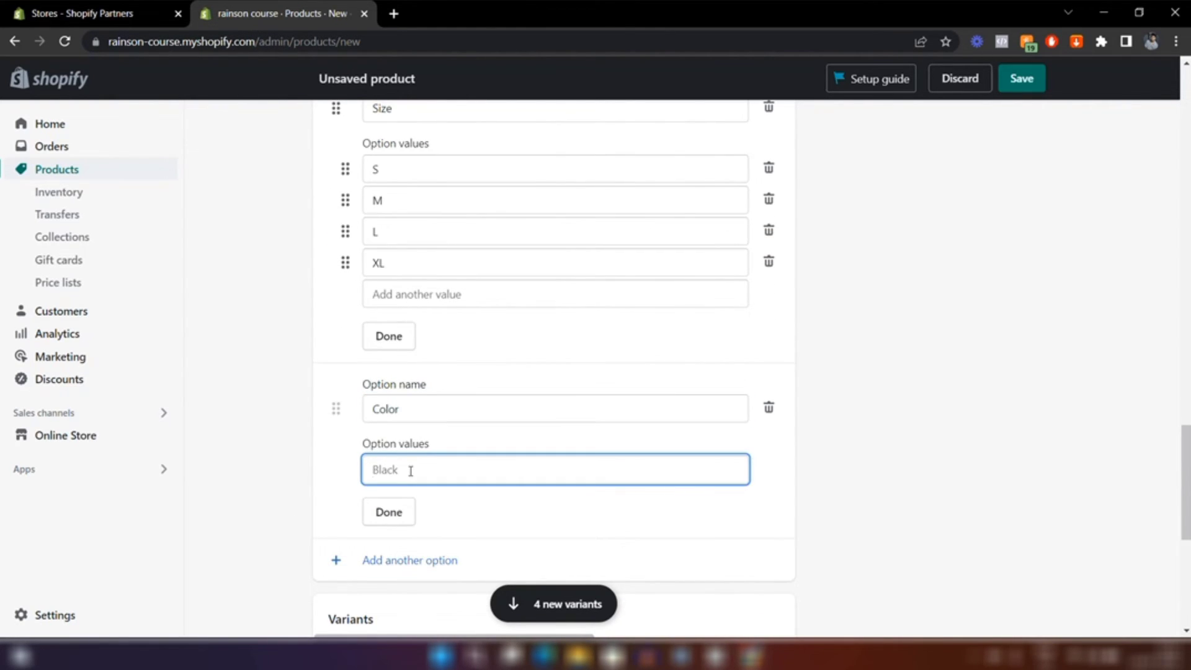
pyautogui.write('Black')
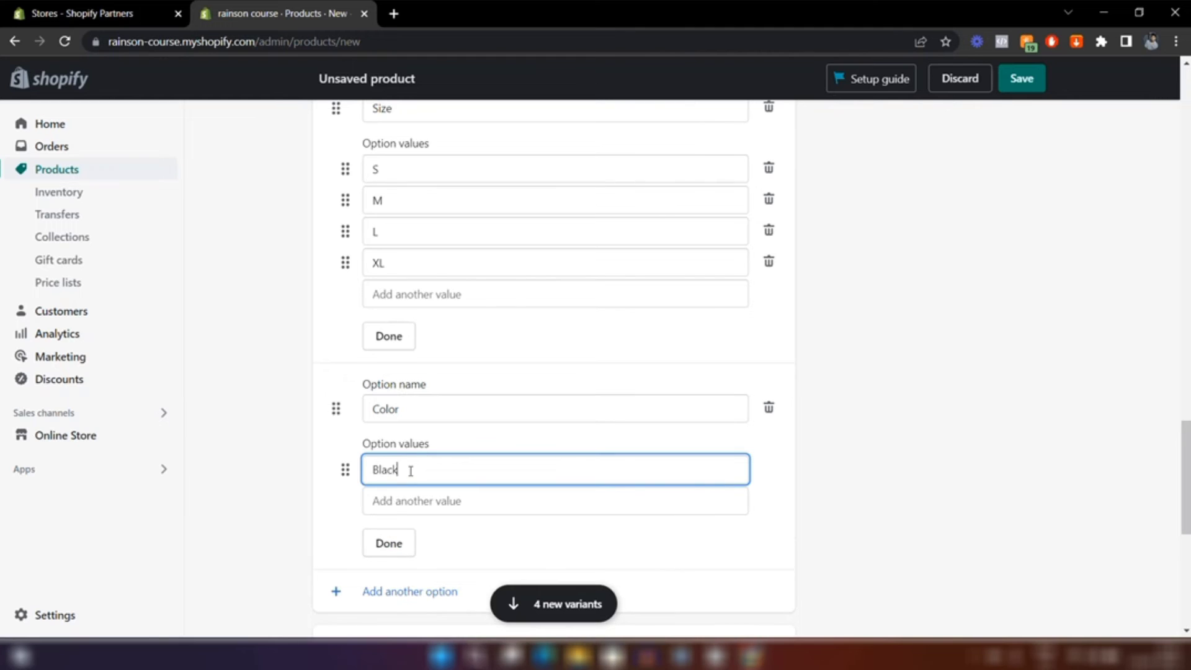
pyautogui.click(397, 503)
pyautogui.write('Red')
pyautogui.click(391, 529)
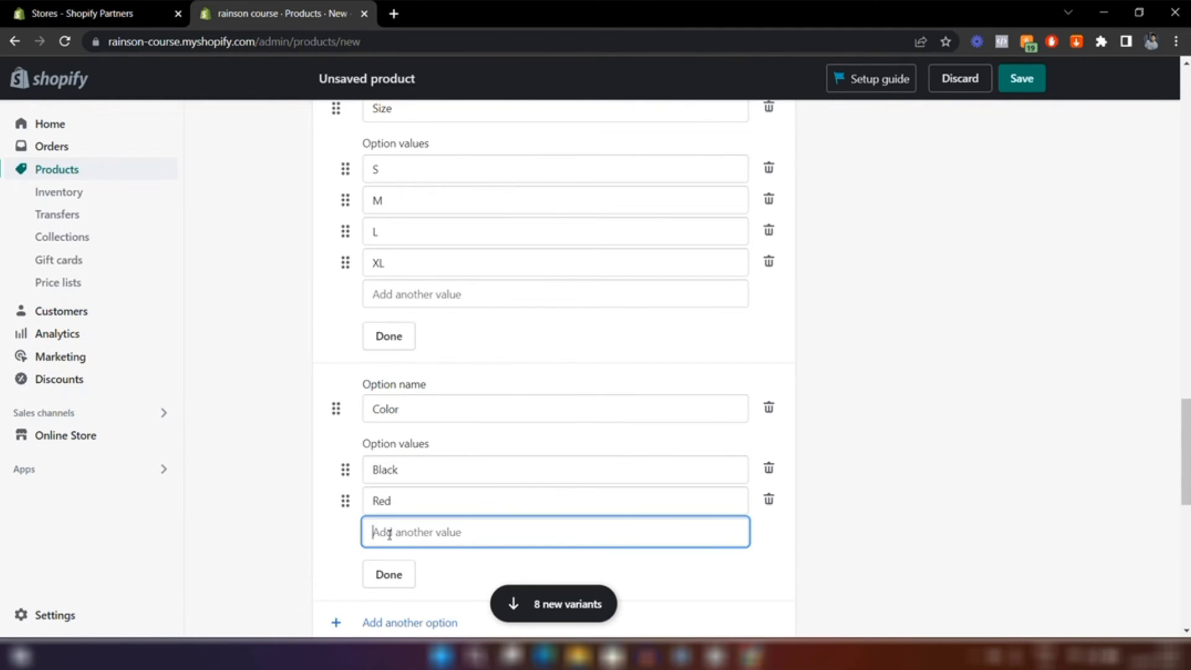
pyautogui.write('White')
pyautogui.click(247, 521)
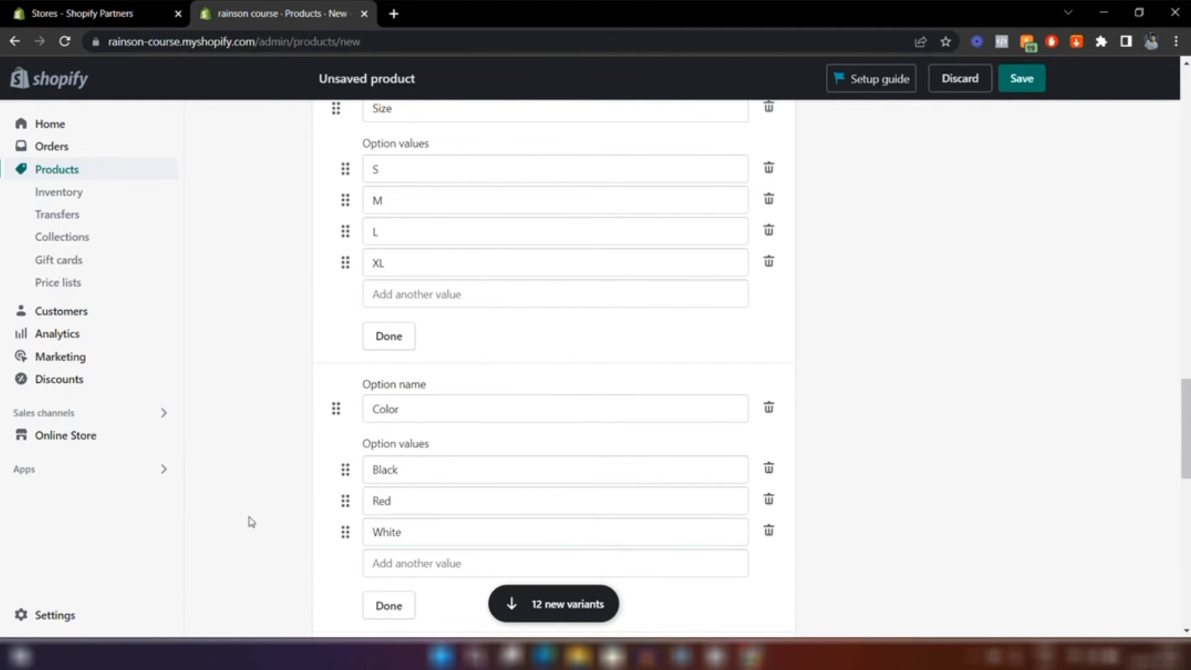
# - Finish editing both the Color and the Size options
pyautogui.scroll(-3, 308, 478)
pyautogui.click(375, 438)
pyautogui.scroll(2, 407, 259)
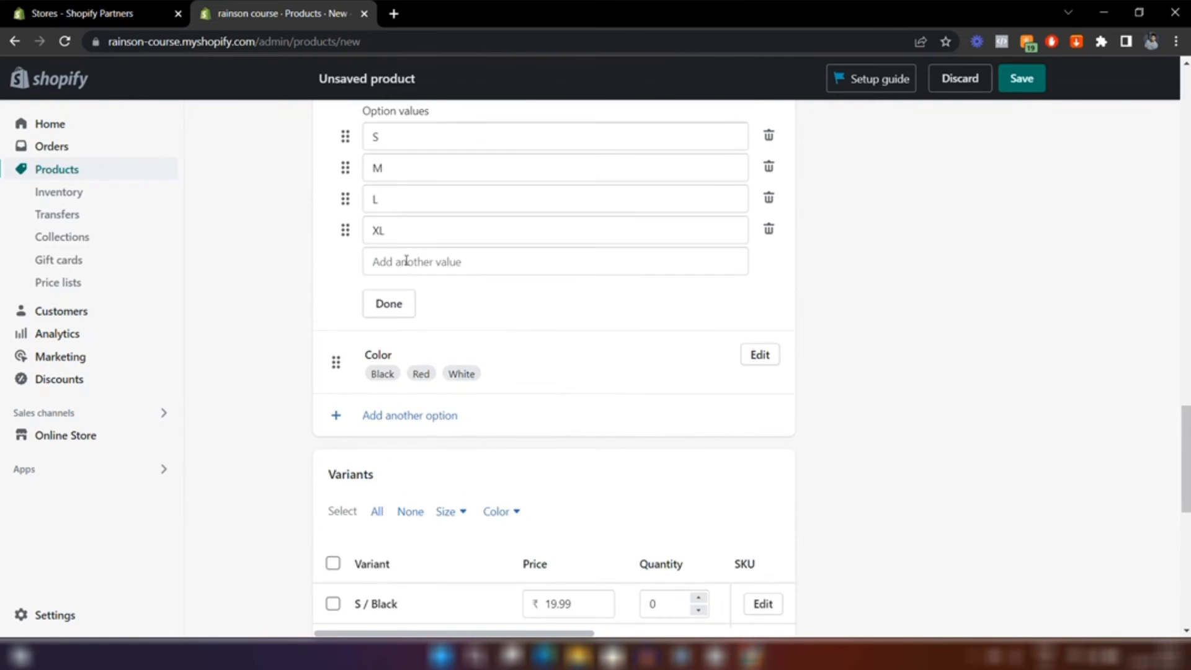
pyautogui.click(395, 302)
# - Review the size and color combinations in the Variants list with their prices and quantities
pyautogui.scroll(-3, 438, 346)
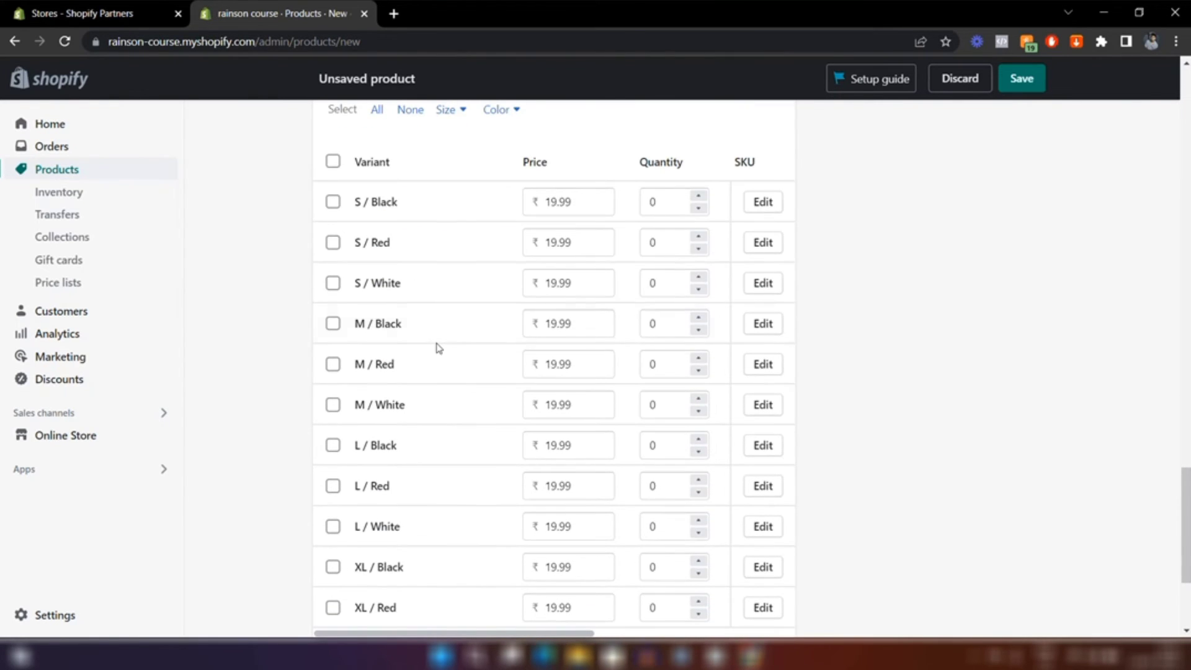
pyautogui.scroll(5, 424, 333)
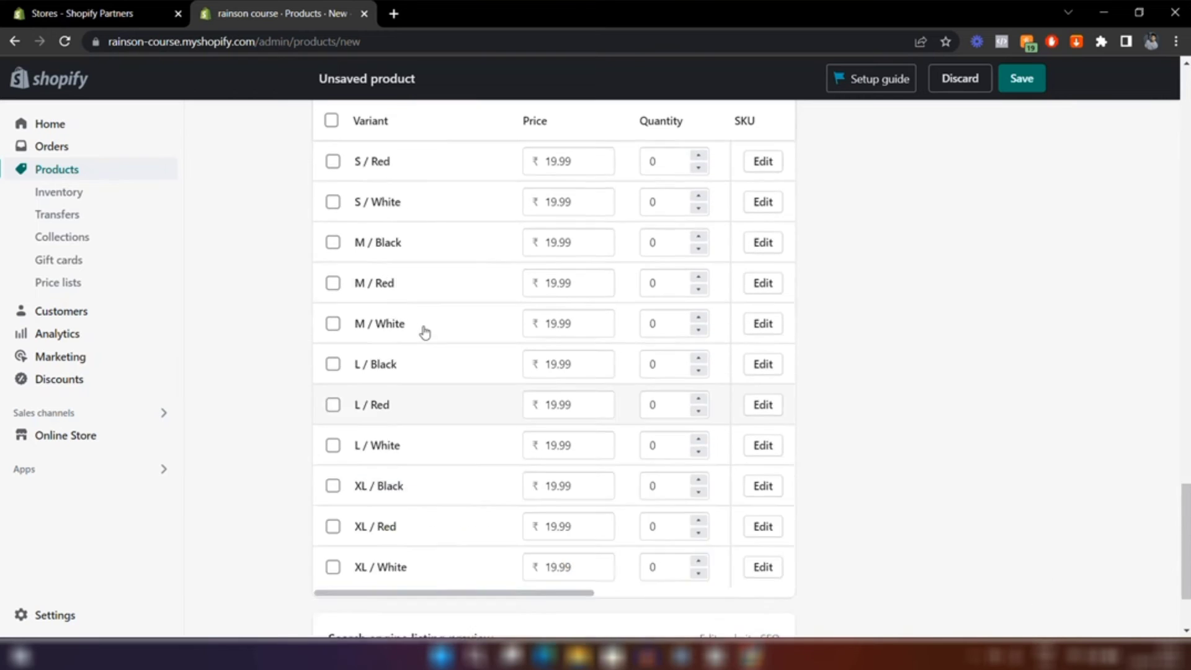
pyautogui.scroll(-1, 571, 372)
pyautogui.scroll(-4, 591, 397)
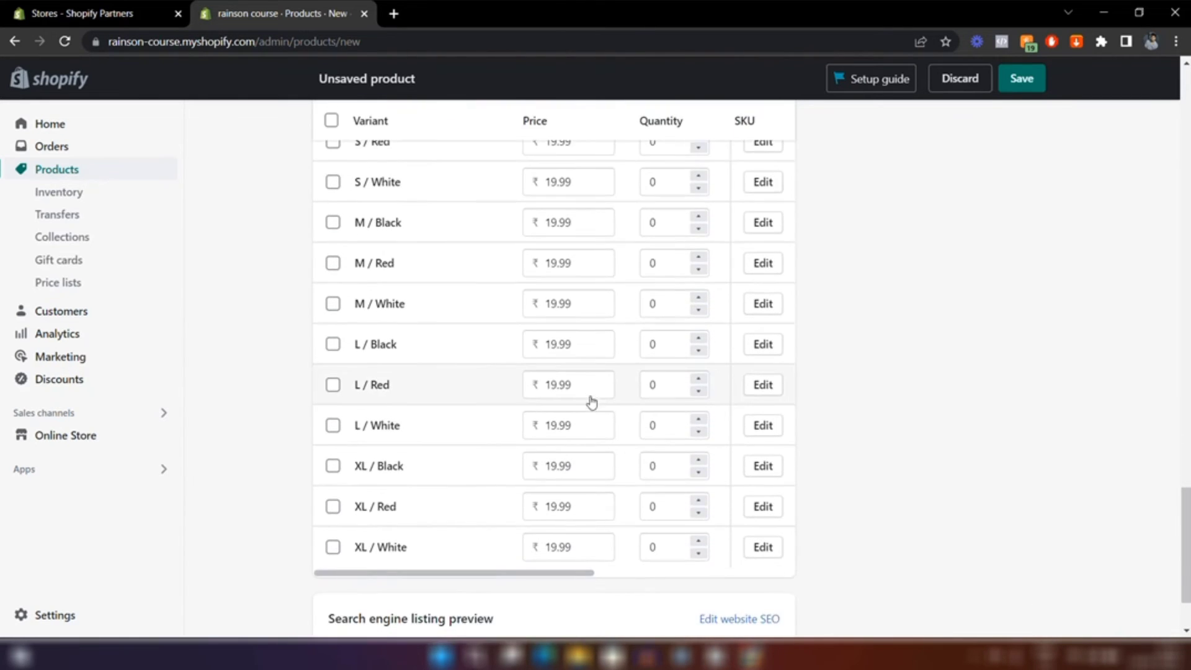
pyautogui.scroll(2, 590, 400)
pyautogui.scroll(-2, 565, 409)
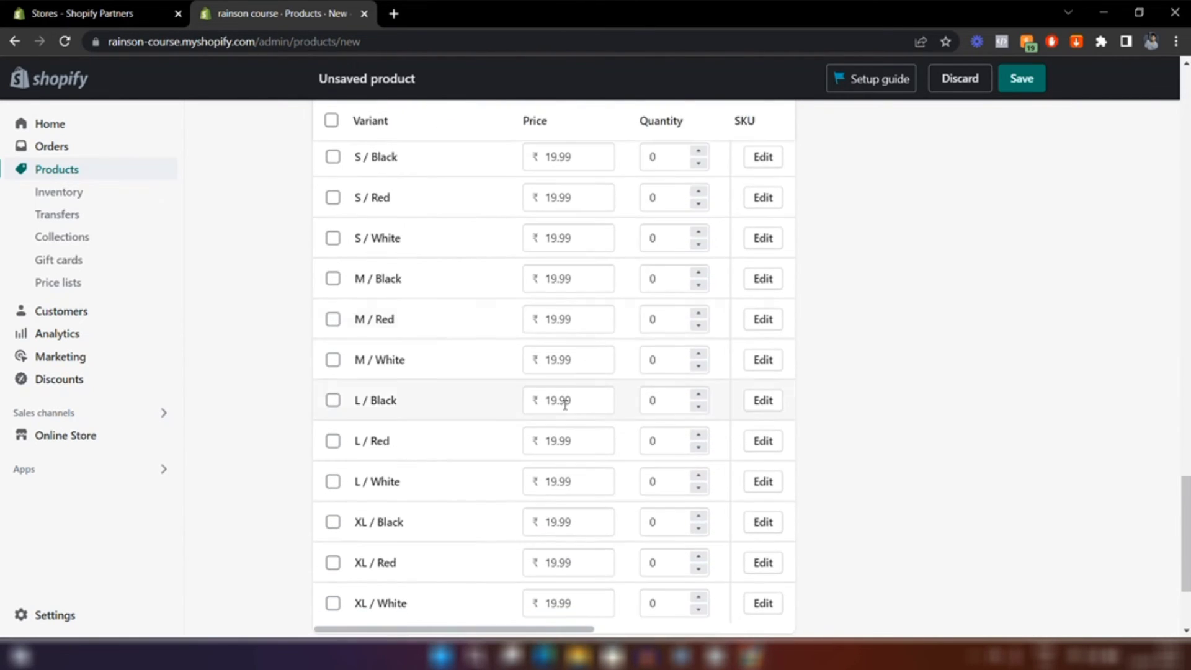
pyautogui.scroll(2, 650, 340)
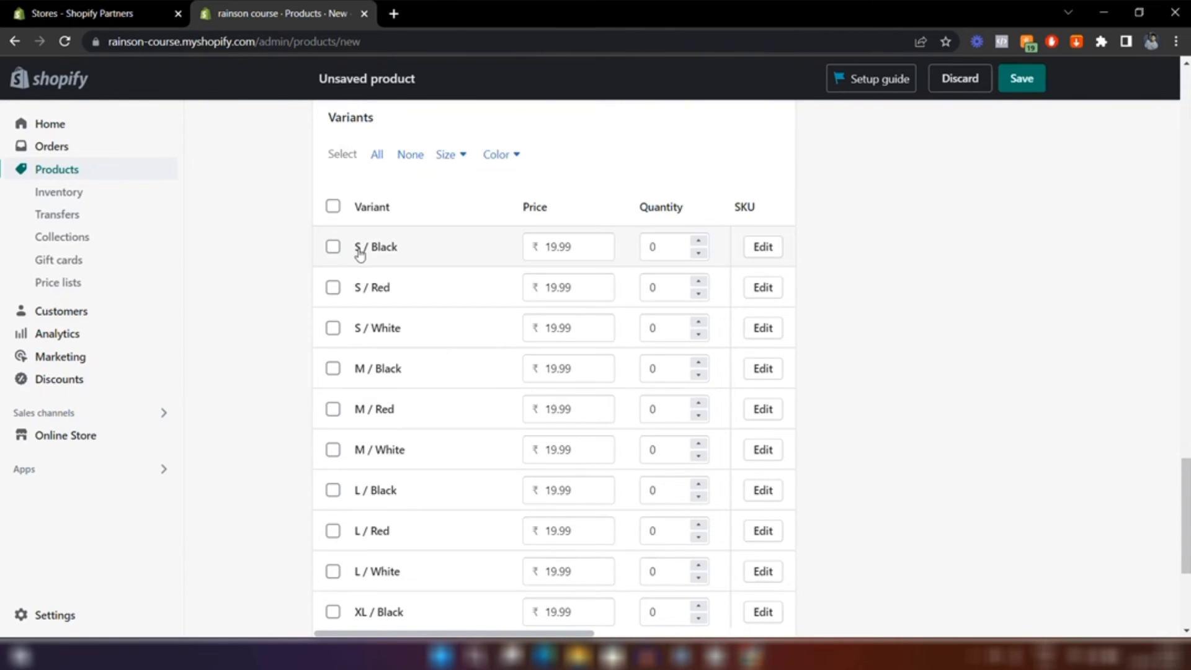
pyautogui.scroll(-3, 396, 266)
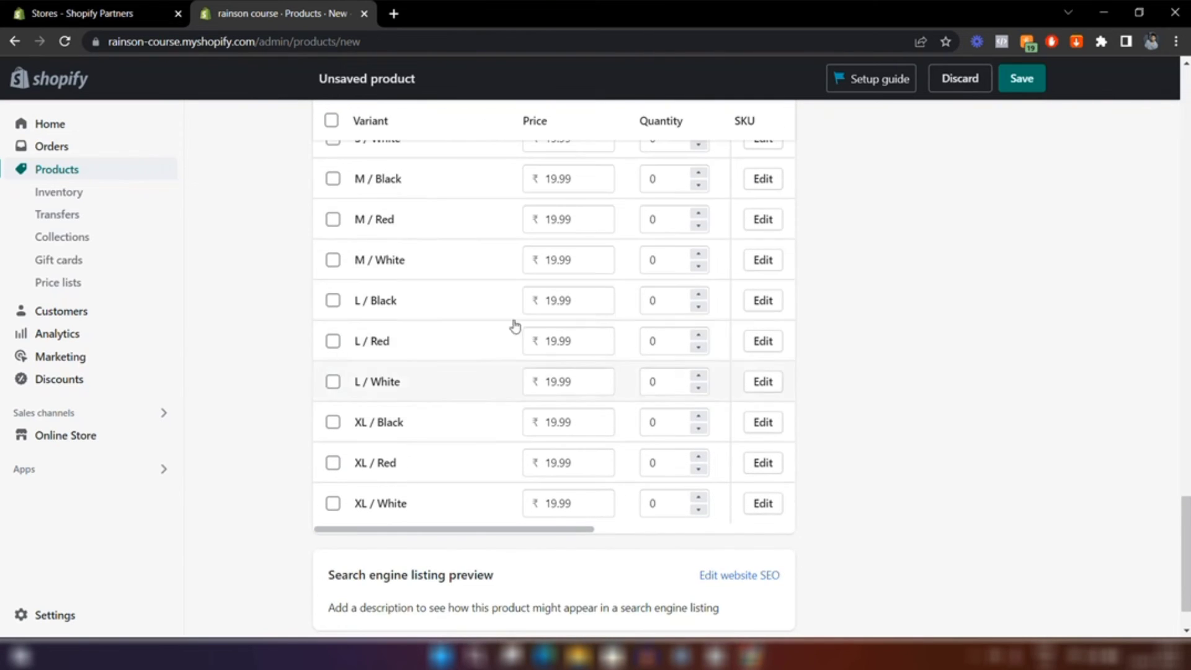
# - Open the search engine listing for editing and examine its page title, meta description and URL handle fields
pyautogui.scroll(-1, 435, 487)
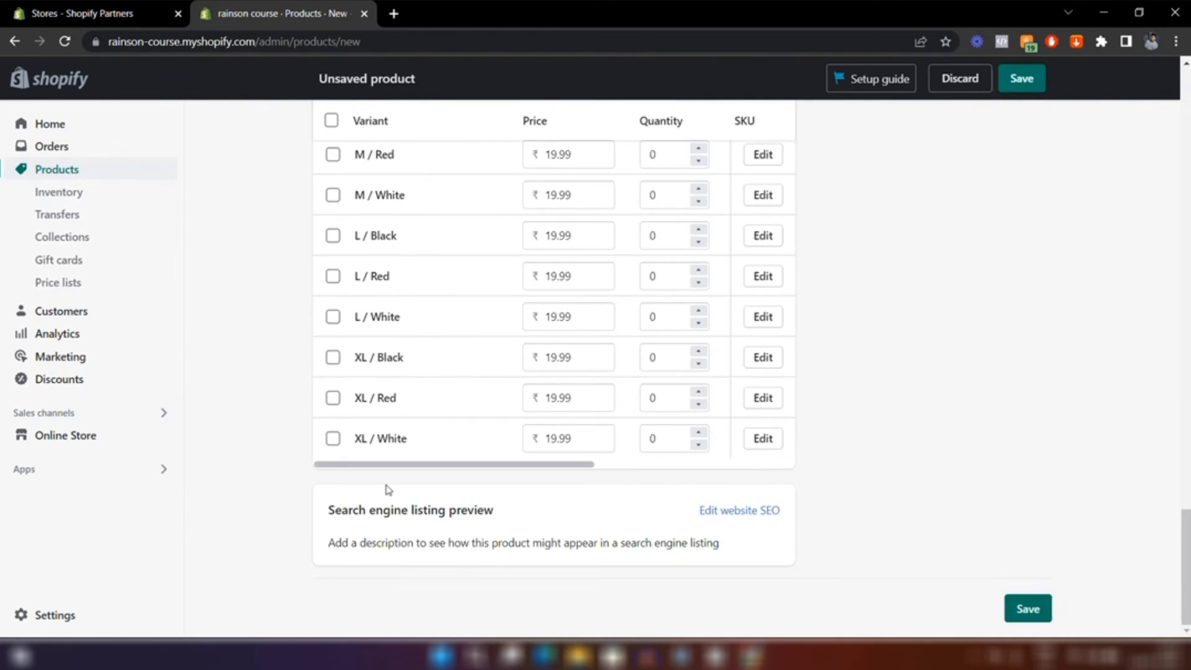
pyautogui.click(705, 514)
pyautogui.scroll(-4, 589, 538)
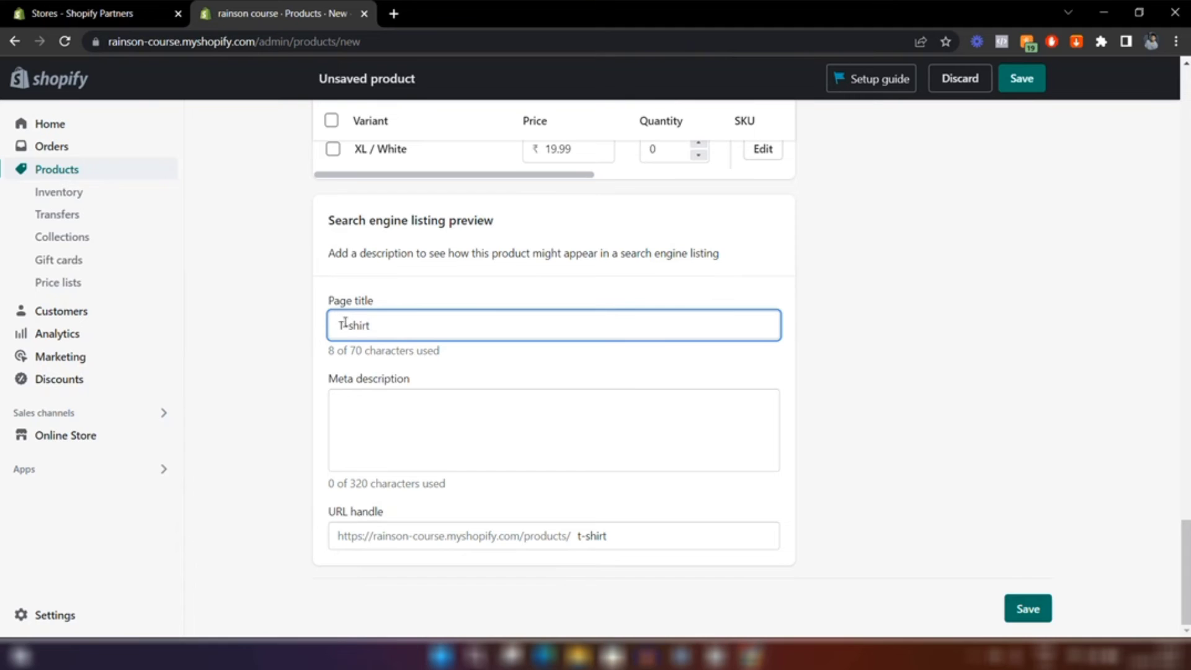
pyautogui.click(383, 370)
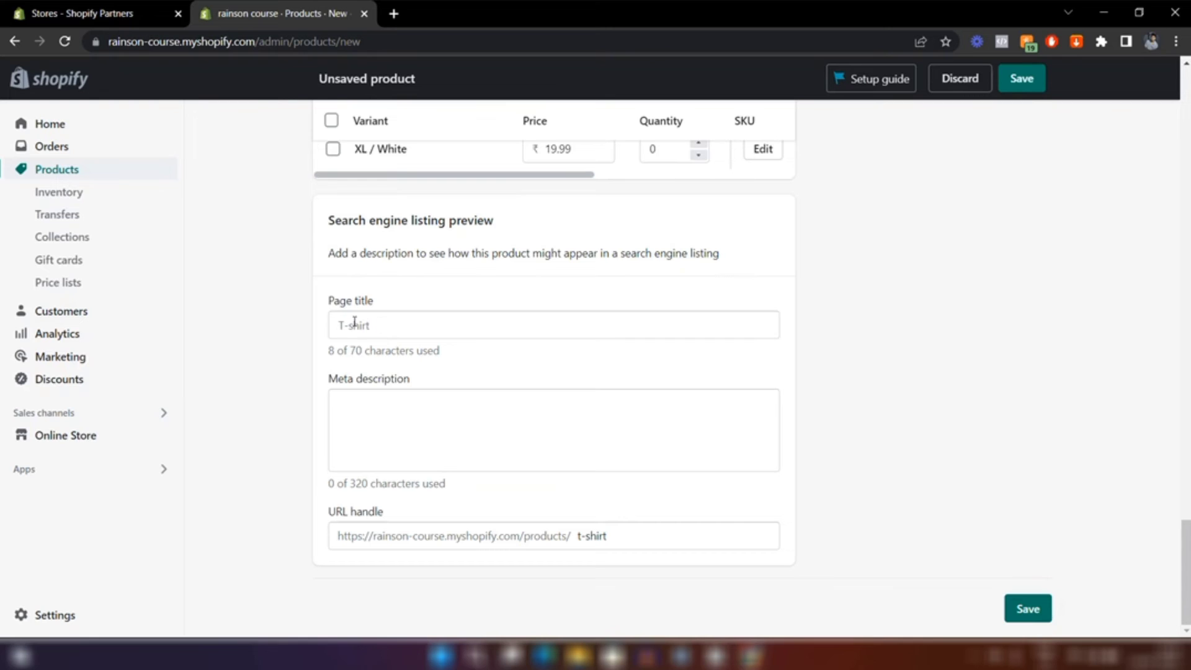
pyautogui.click(387, 416)
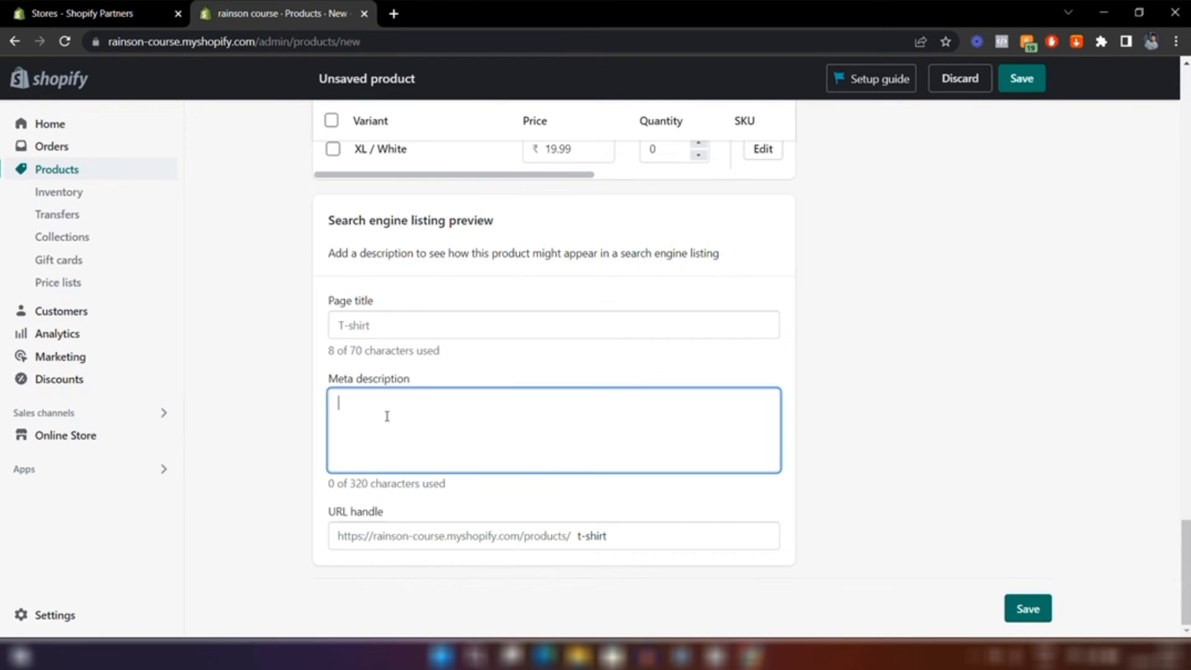
pyautogui.click(506, 484)
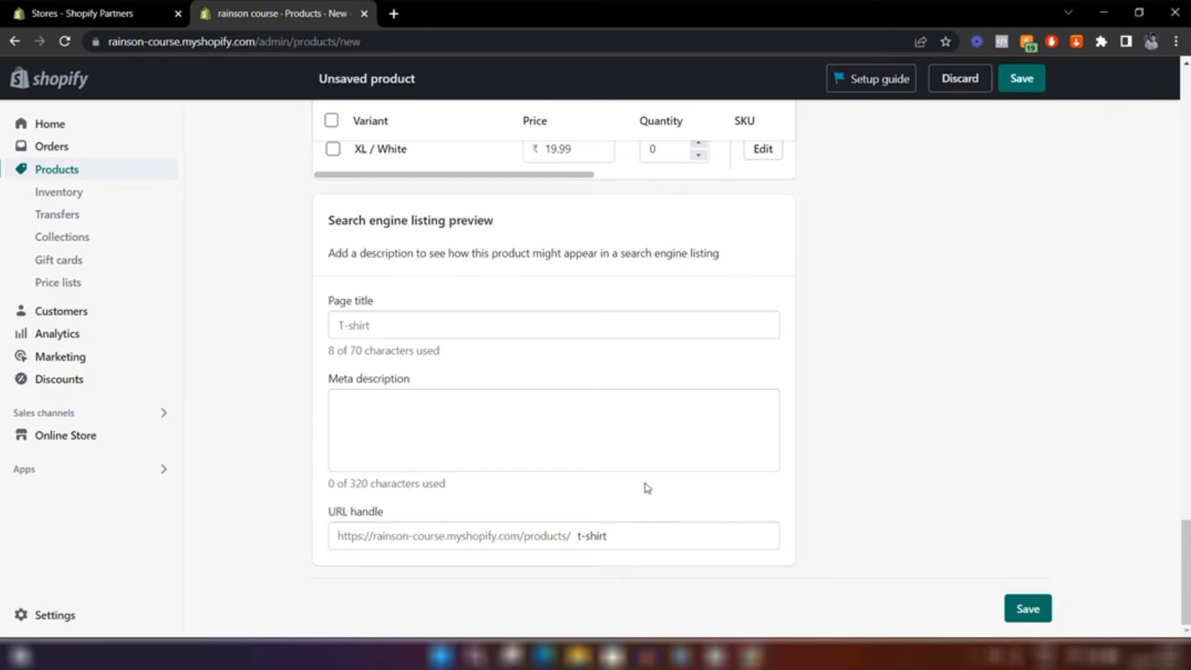
pyautogui.click(615, 533)
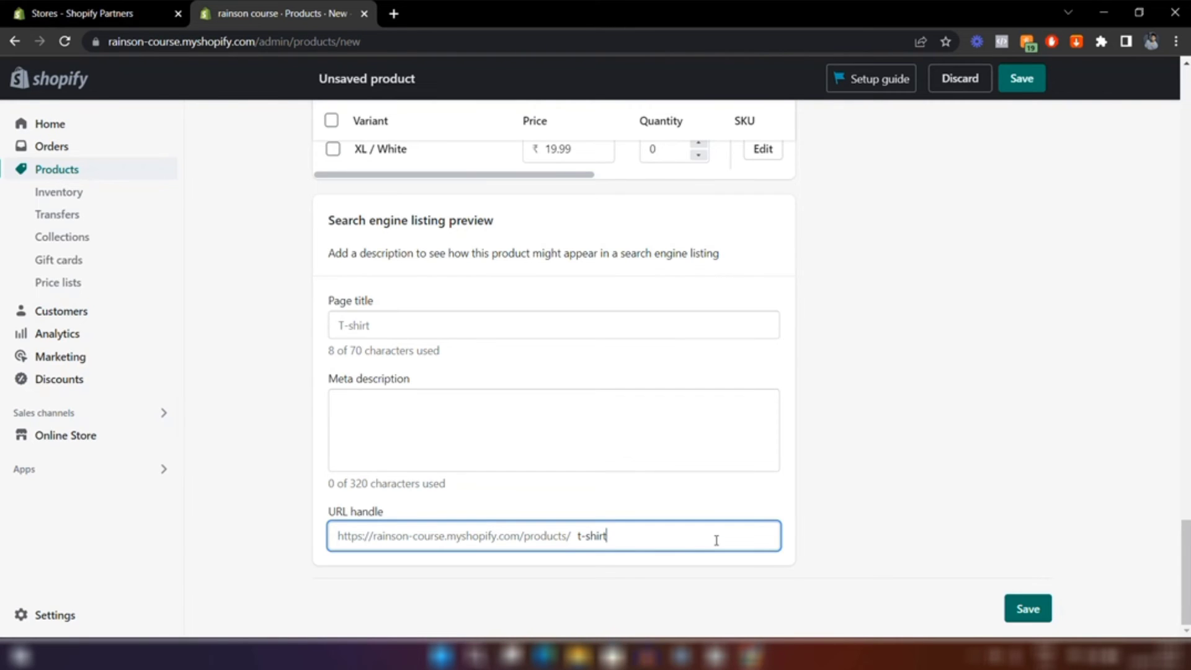
pyautogui.click(641, 506)
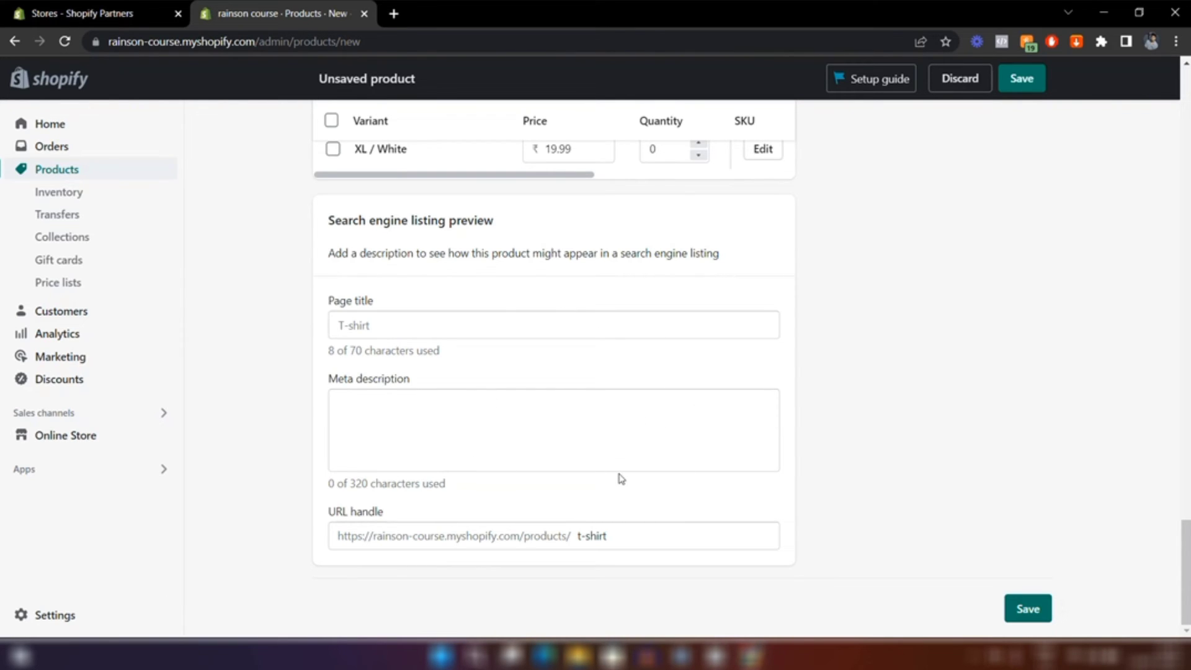
# - Check the available product status options without changing the current choice
pyautogui.scroll(15, 621, 478)
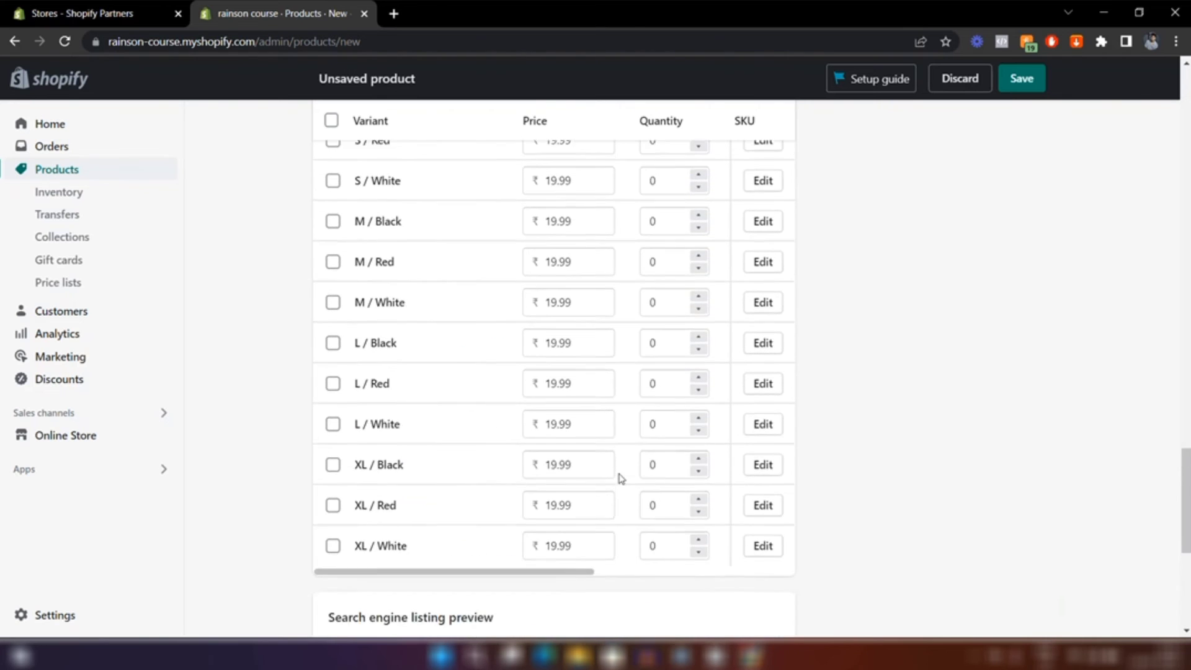
pyautogui.scroll(20, 621, 478)
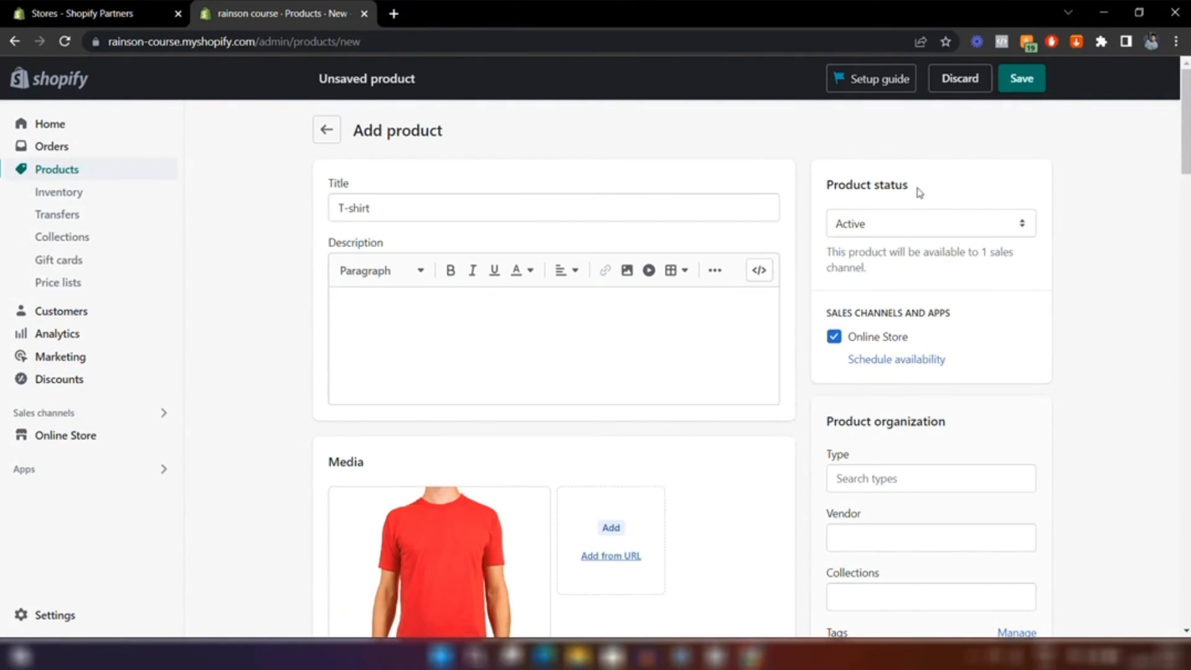
pyautogui.click(897, 221)
pyautogui.click(897, 221)
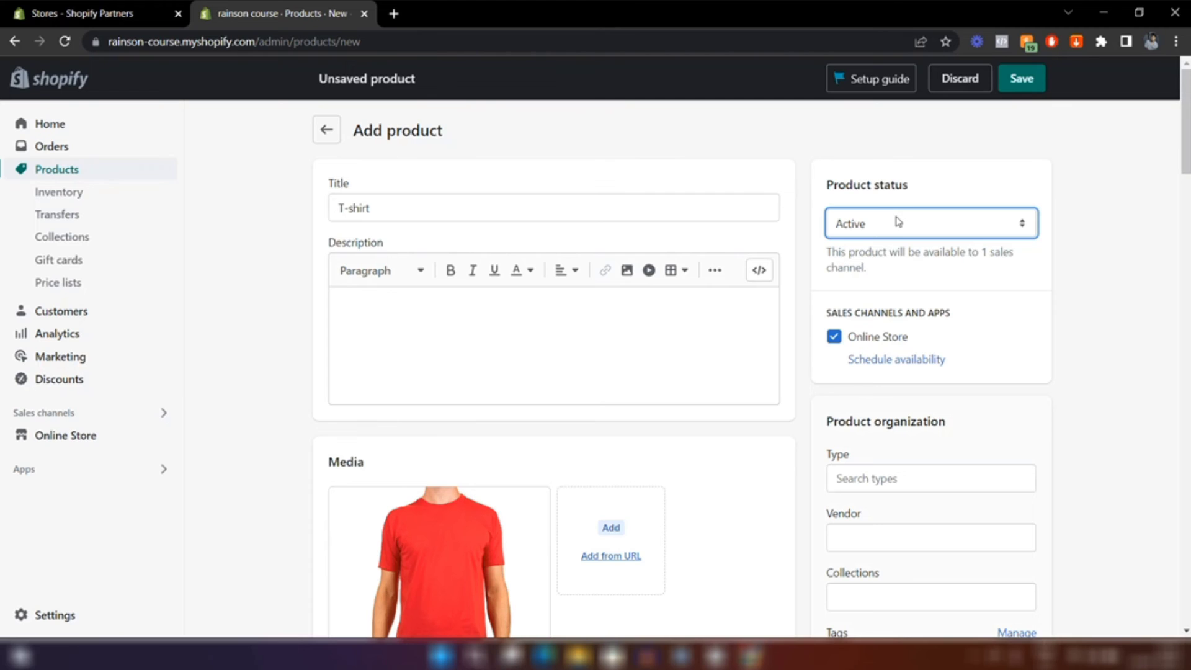
pyautogui.click(897, 221)
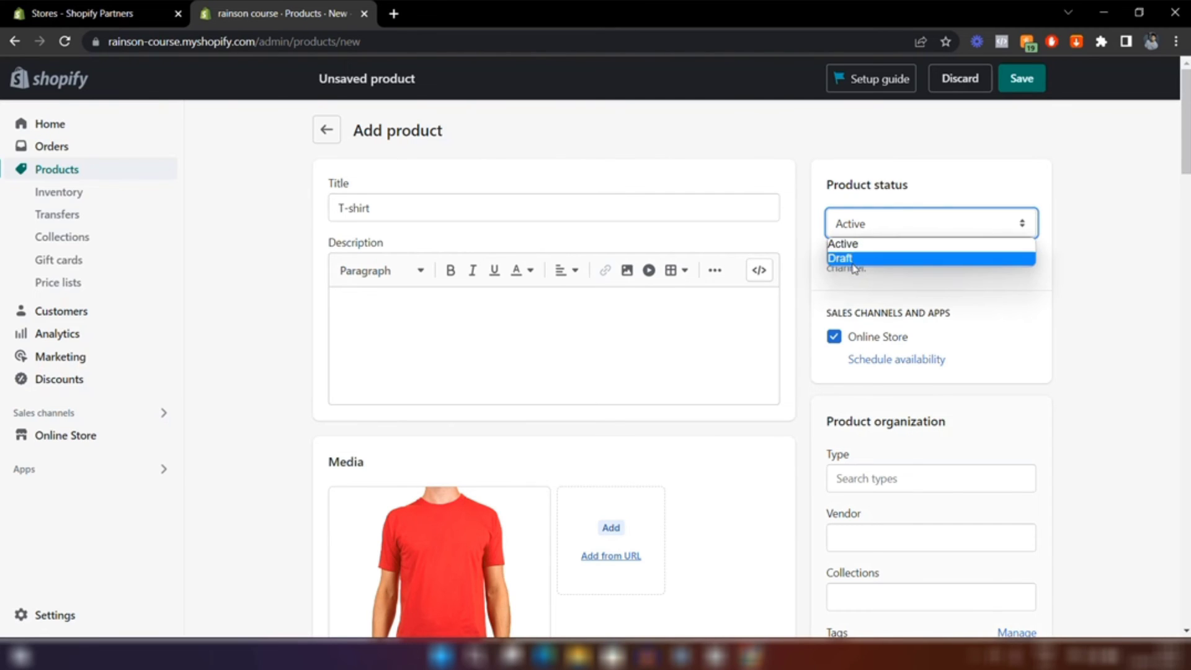
pyautogui.click(934, 193)
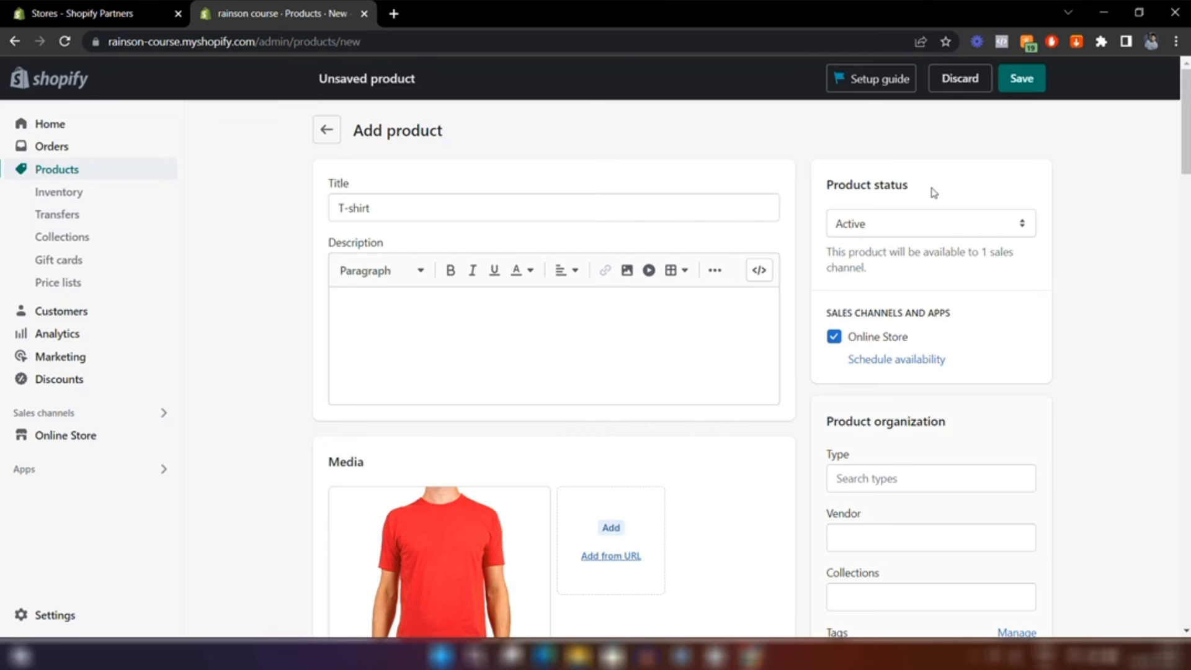
# - Set the product type to the standardized type Clothing
pyautogui.scroll(-4, 934, 193)
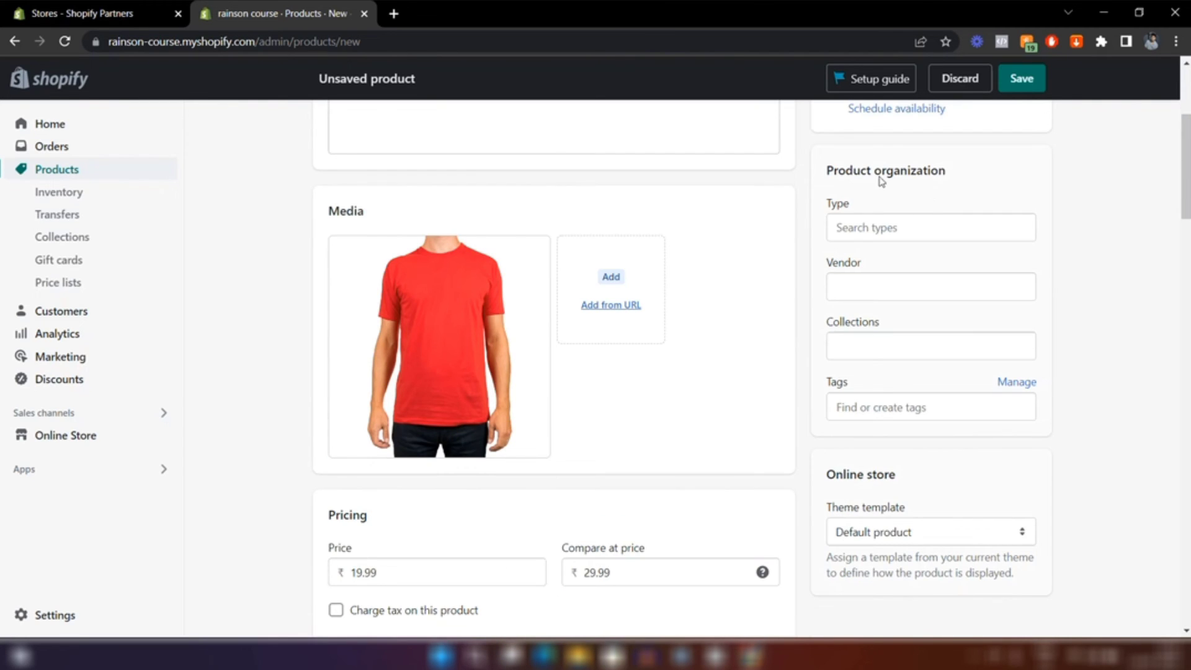
pyautogui.click(851, 232)
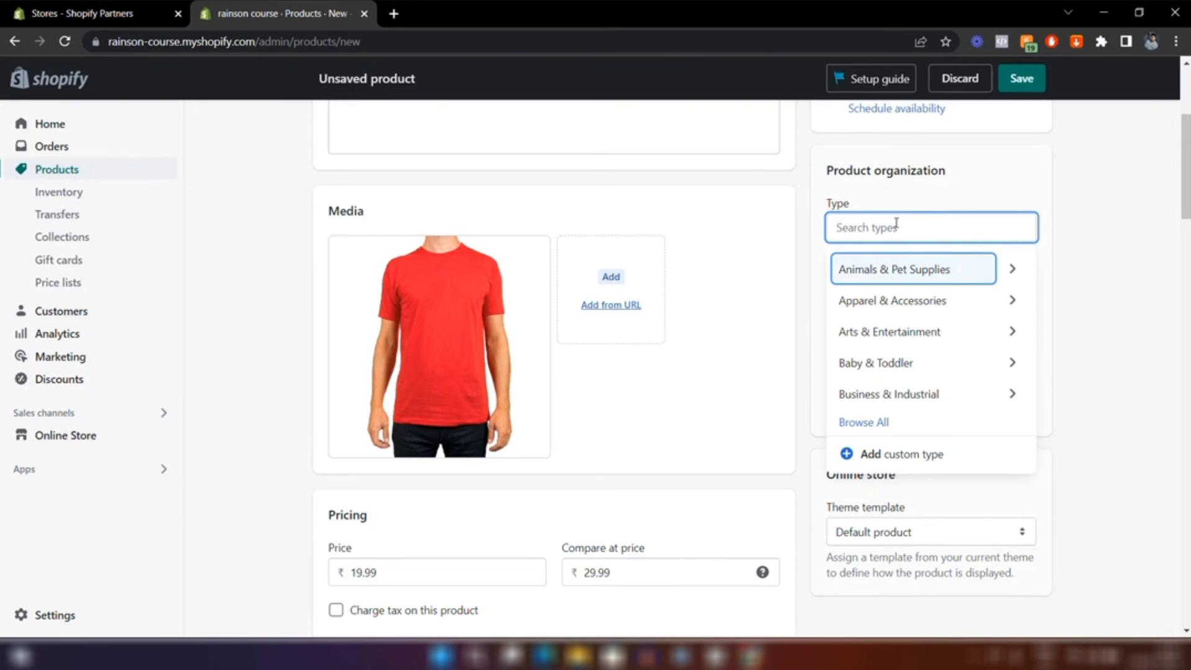
pyautogui.write('Clothing')
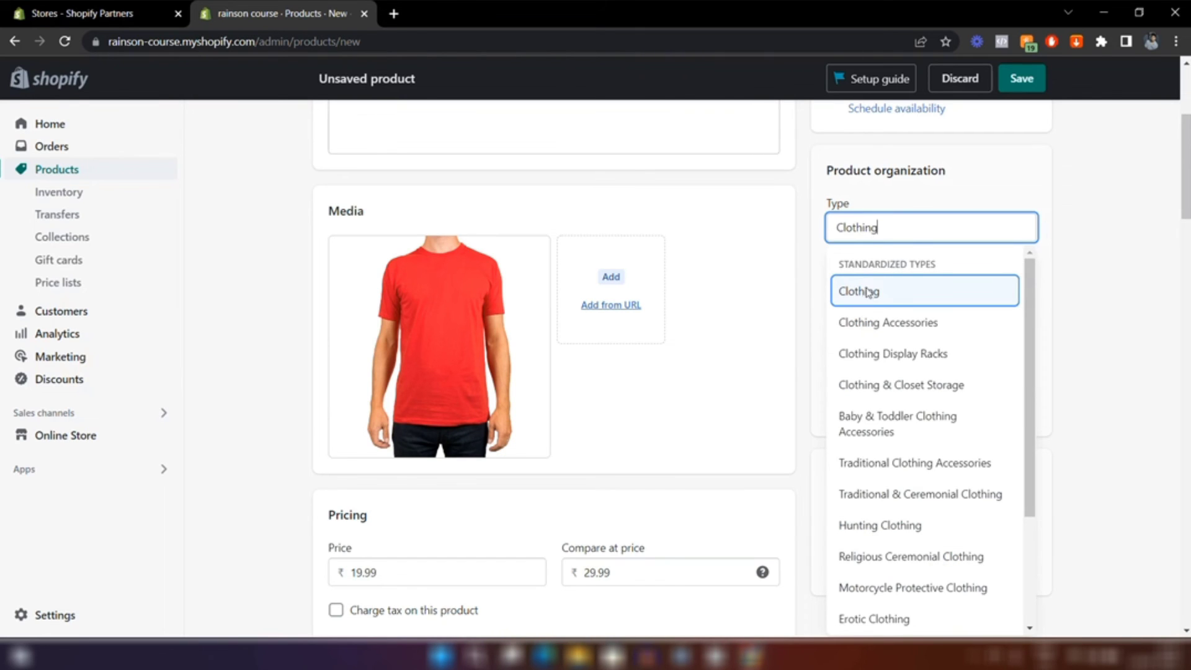
pyautogui.click(867, 293)
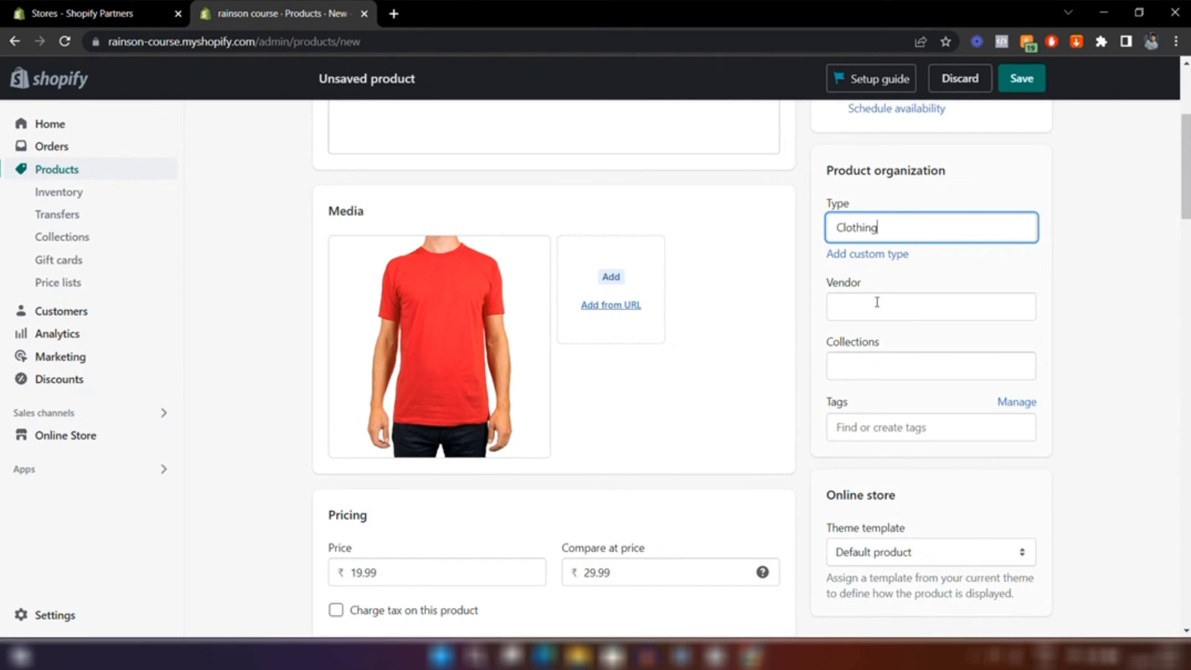
# - Check which collections the product can be assigned to, without choosing one
pyautogui.scroll(-1, 876, 302)
pyautogui.click(861, 250)
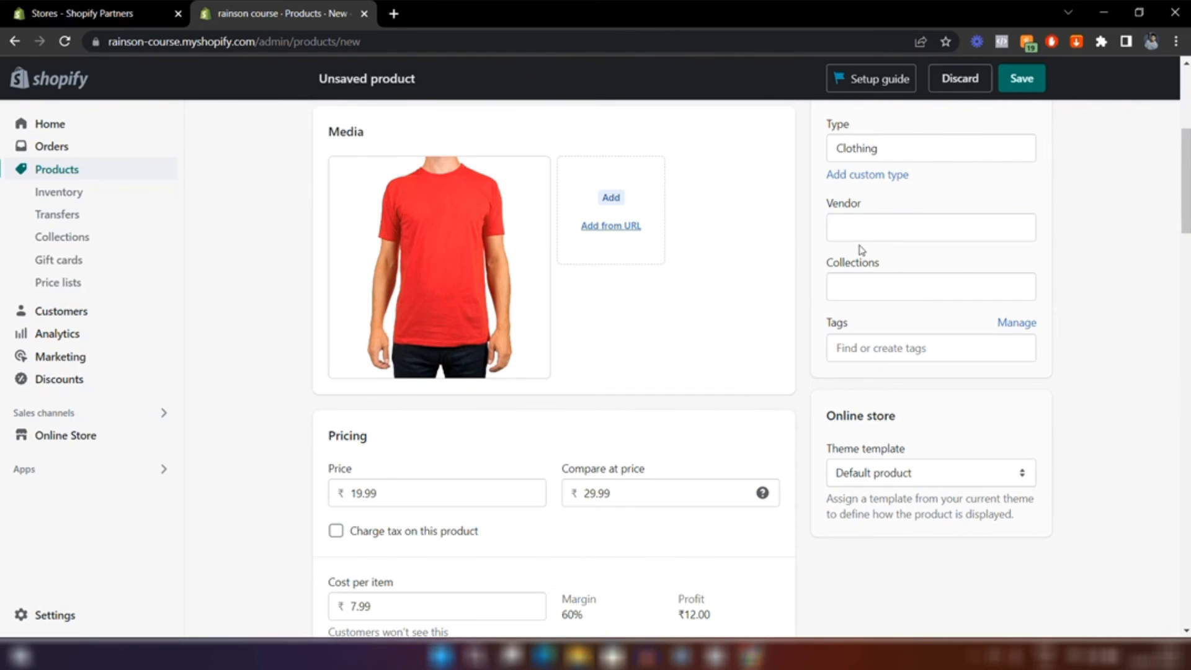
pyautogui.click(864, 283)
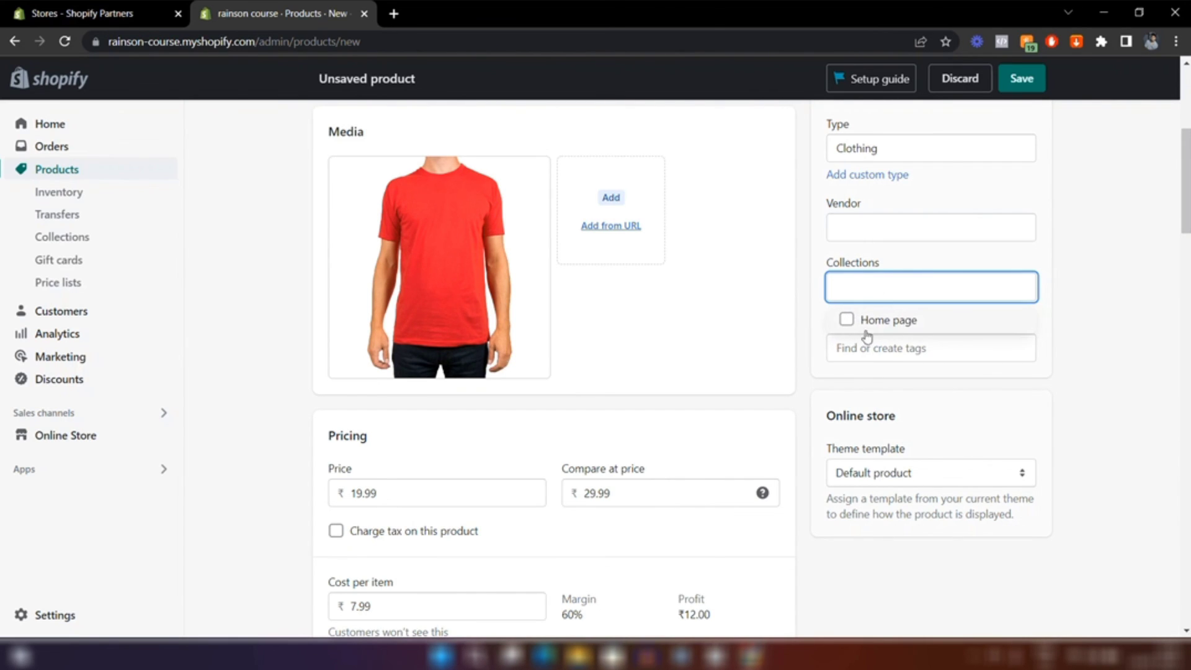
pyautogui.click(888, 263)
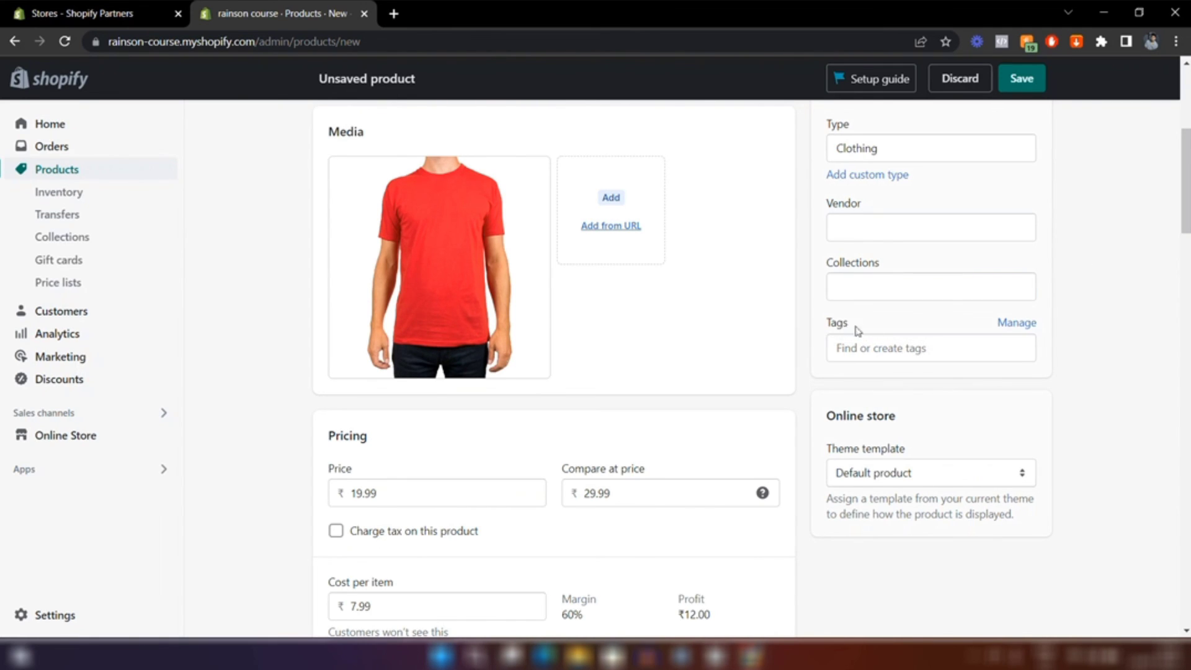
# - Create the tag tshirt and add it to the product
pyautogui.click(884, 347)
pyautogui.write('tshirt')
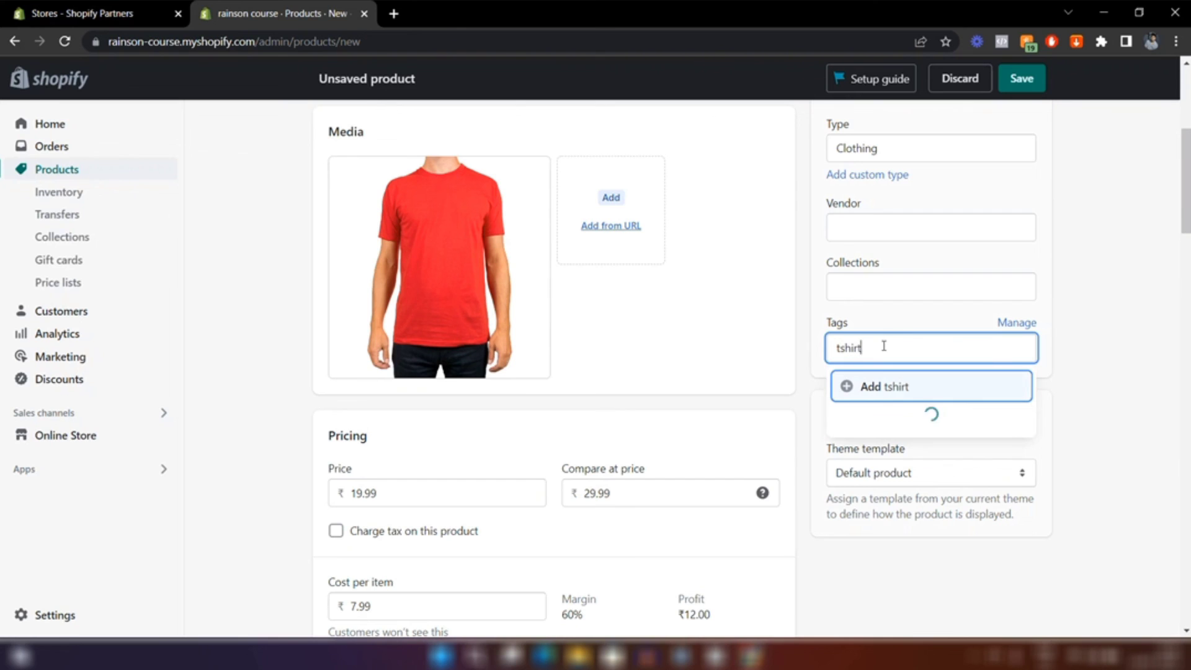
pyautogui.click(866, 387)
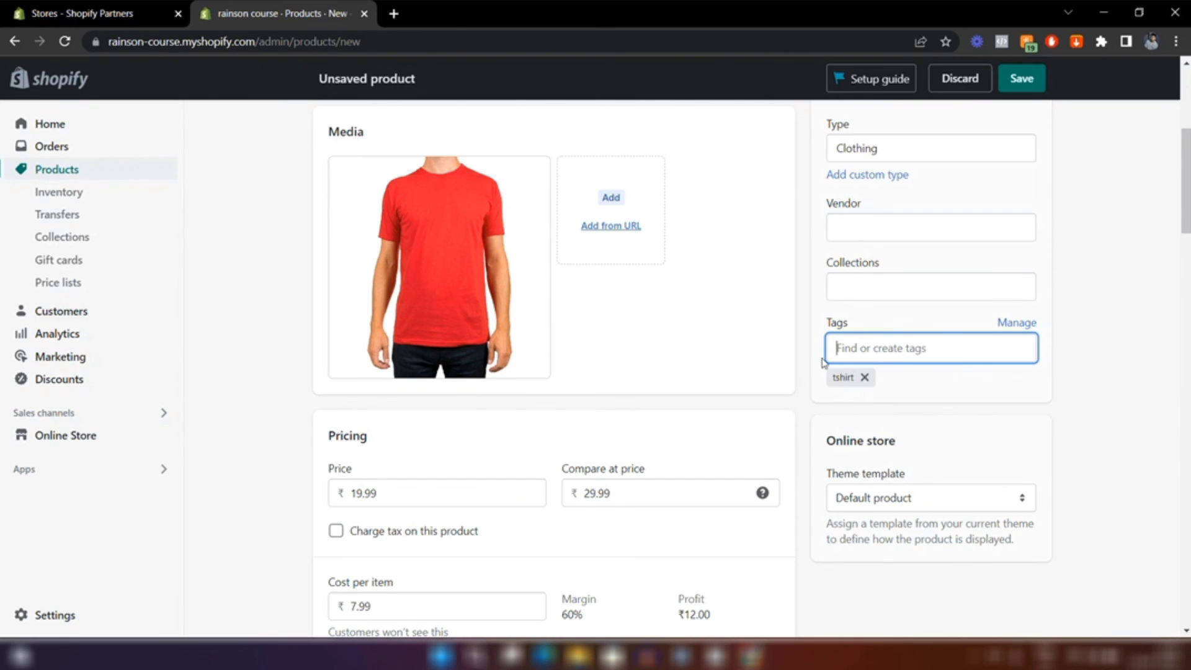
pyautogui.click(958, 428)
# - Look through the theme template options for the product's online store page, leaving the selection as it is
pyautogui.scroll(-1, 958, 428)
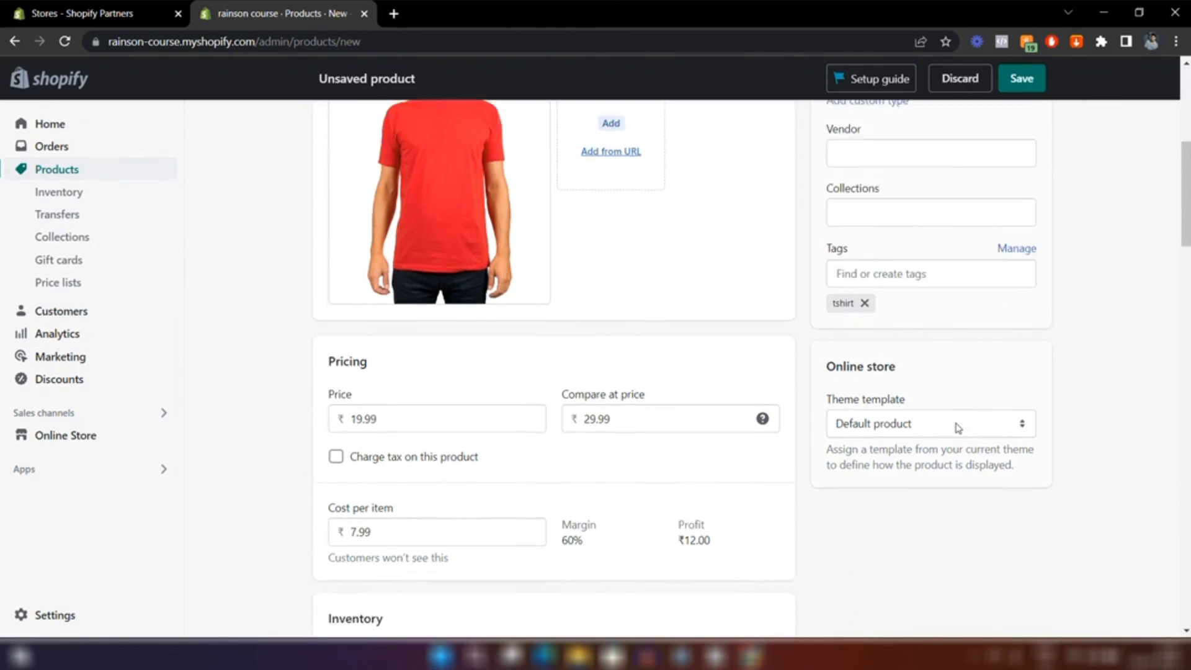
pyautogui.scroll(-2, 918, 393)
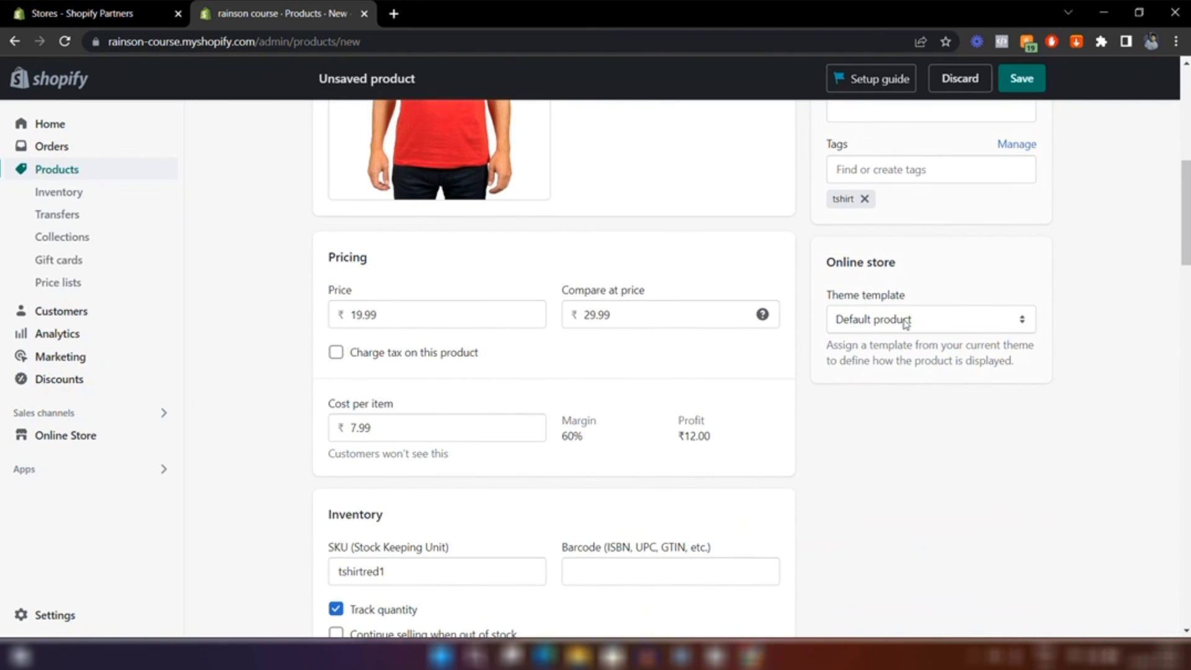
pyautogui.click(877, 323)
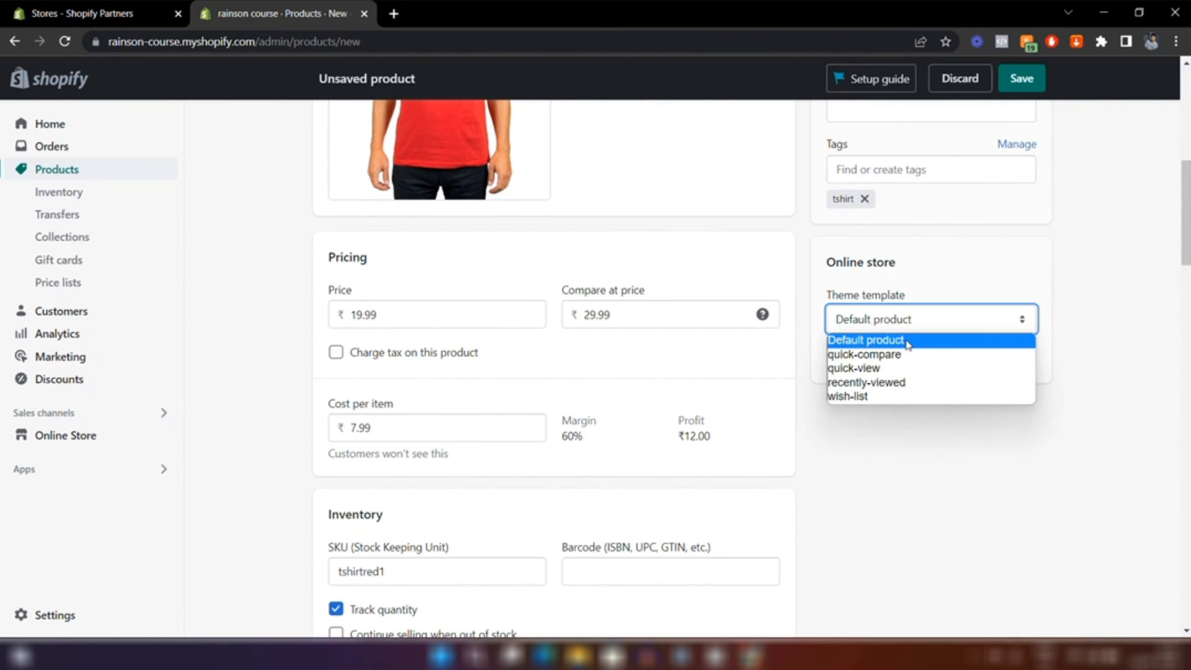
pyautogui.click(961, 250)
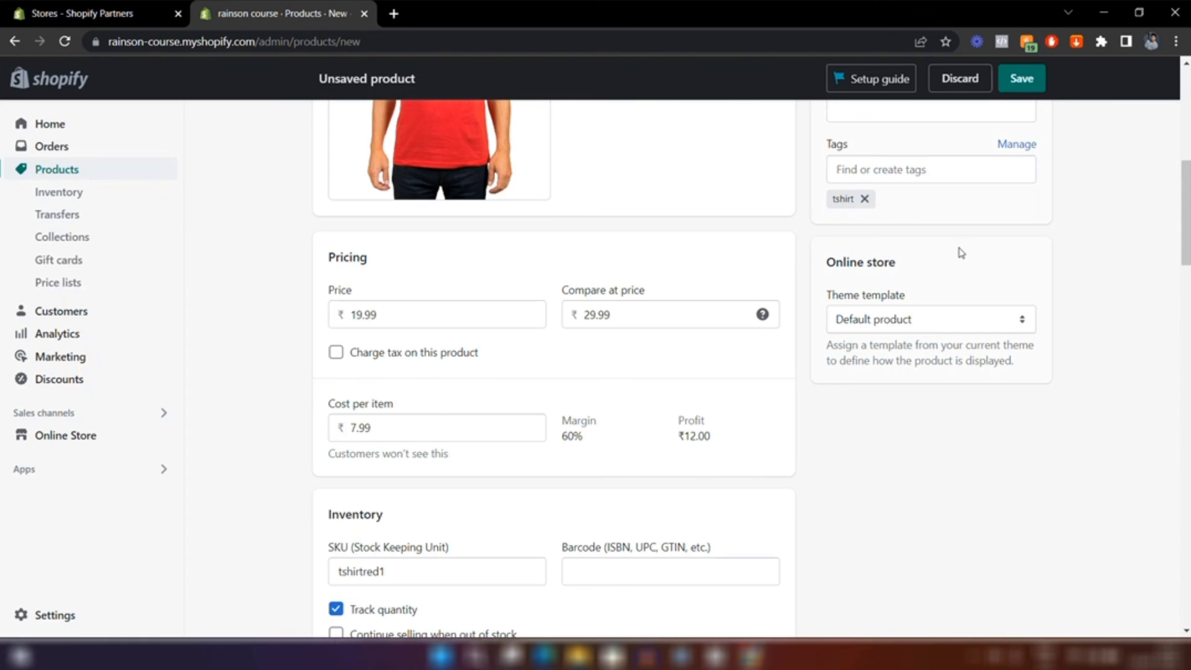
pyautogui.click(922, 318)
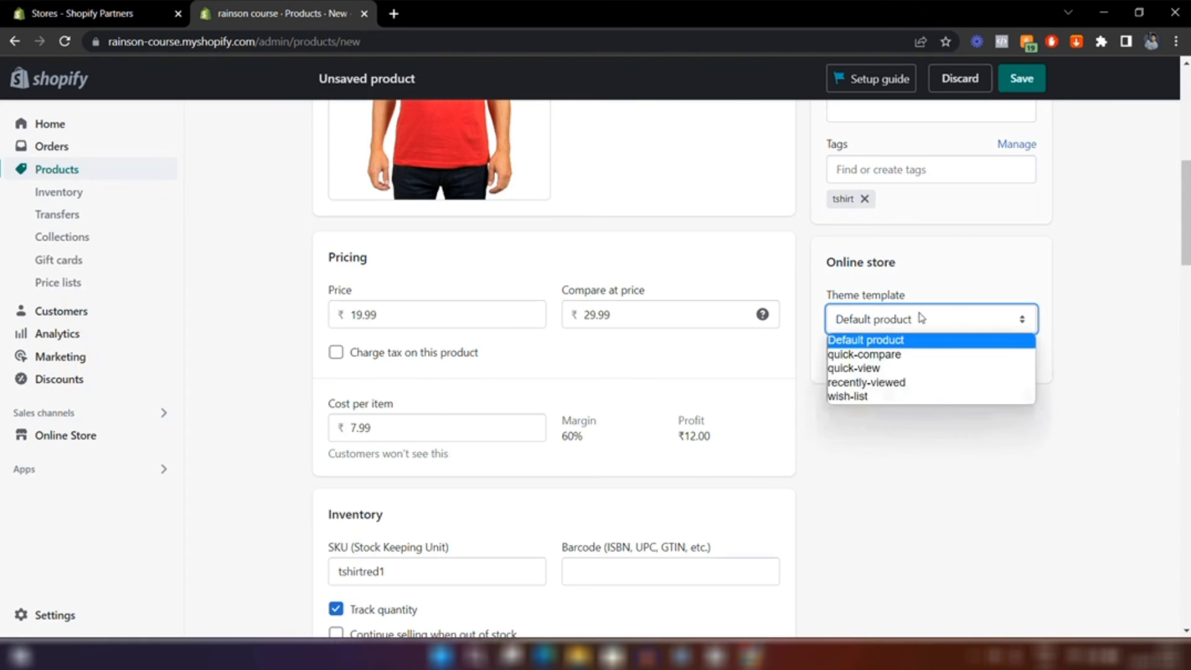
pyautogui.click(963, 273)
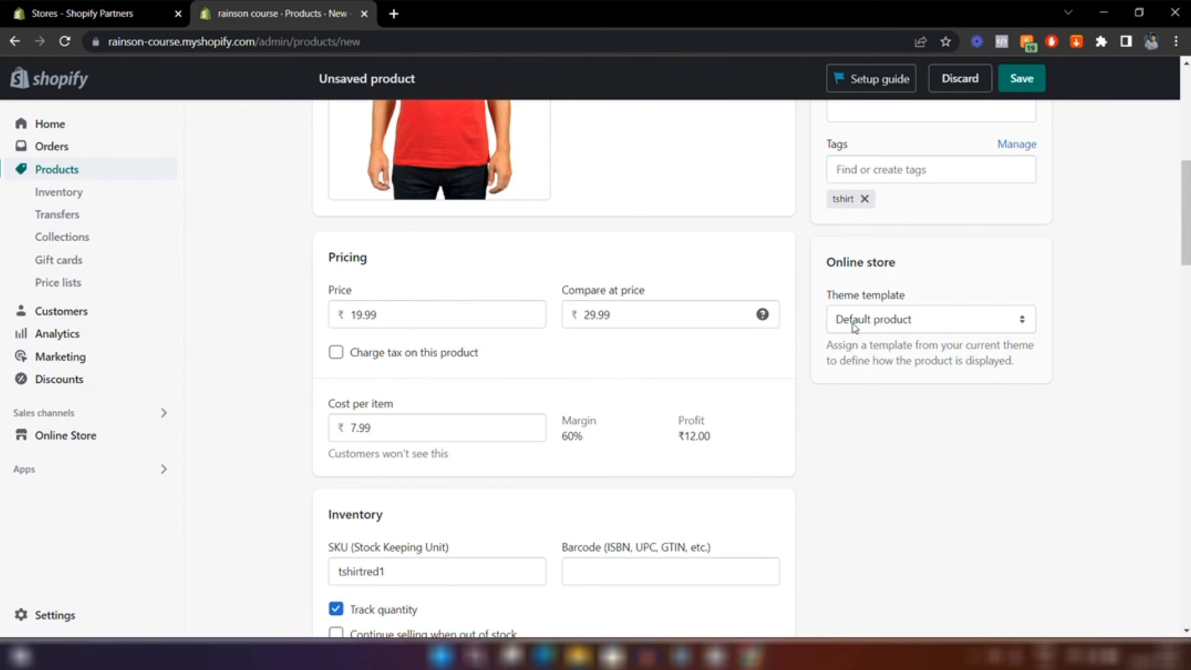
# - Save the new T-shirt product
pyautogui.scroll(7, 935, 326)
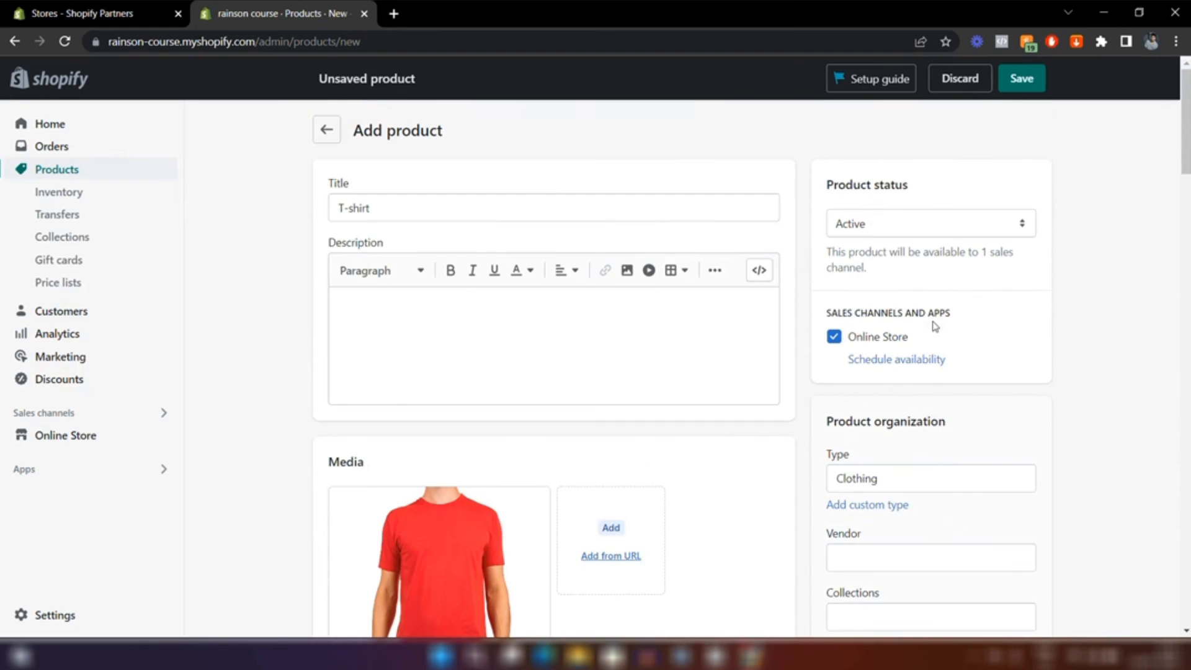
pyautogui.click(1017, 83)
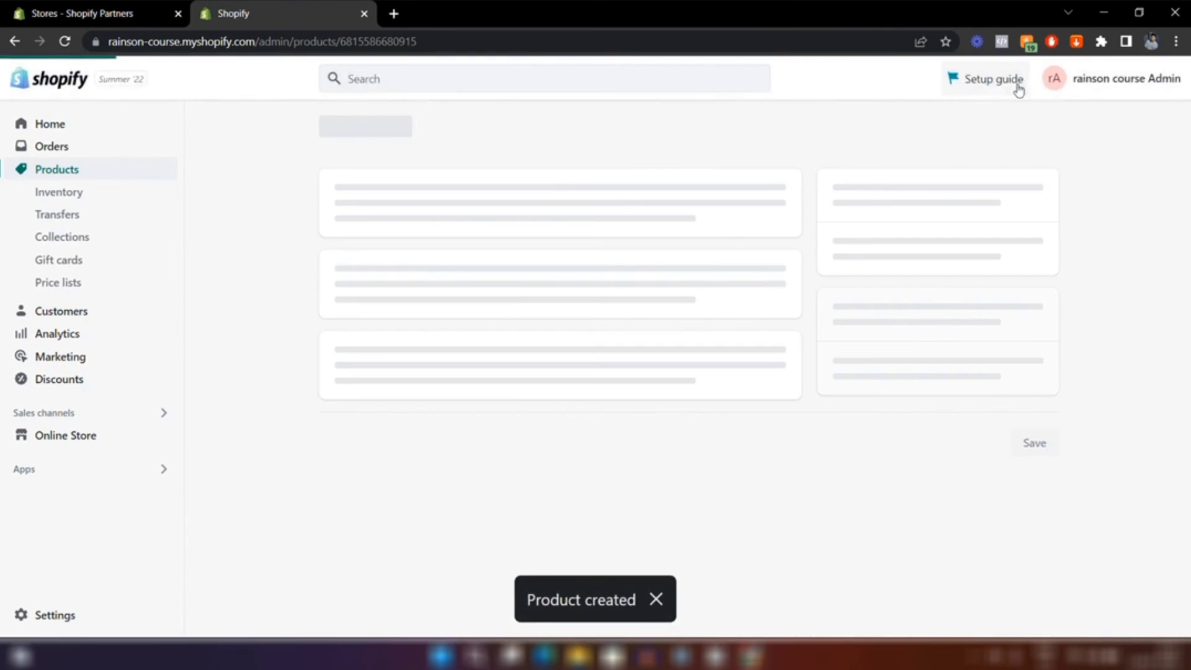
# - Review the saved product page, including the variants with their prices, quantities and image slots
pyautogui.scroll(-15, 907, 147)
pyautogui.scroll(3, 907, 149)
pyautogui.scroll(-5, 906, 139)
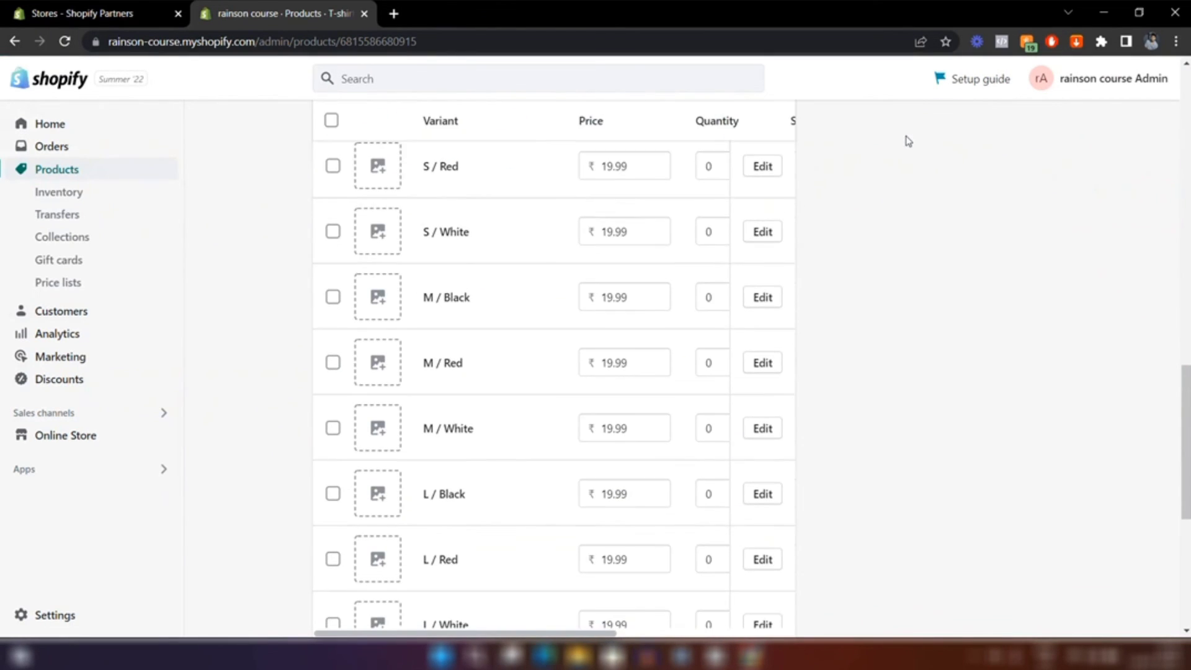
pyautogui.scroll(2, 461, 242)
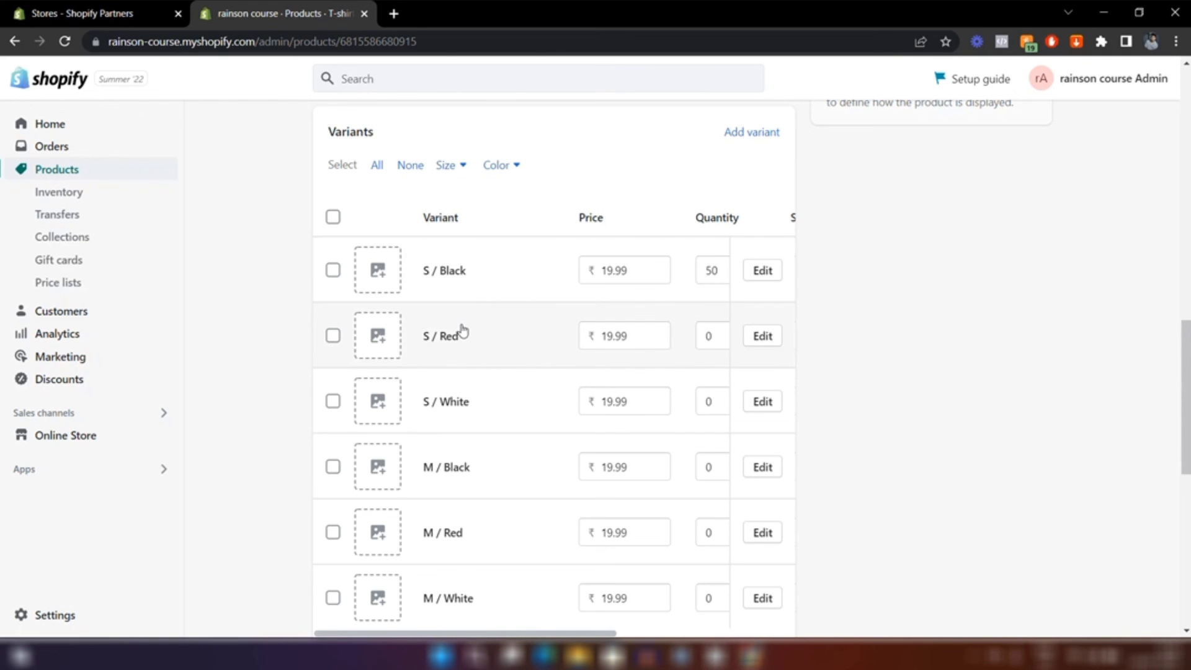
pyautogui.scroll(-2, 462, 332)
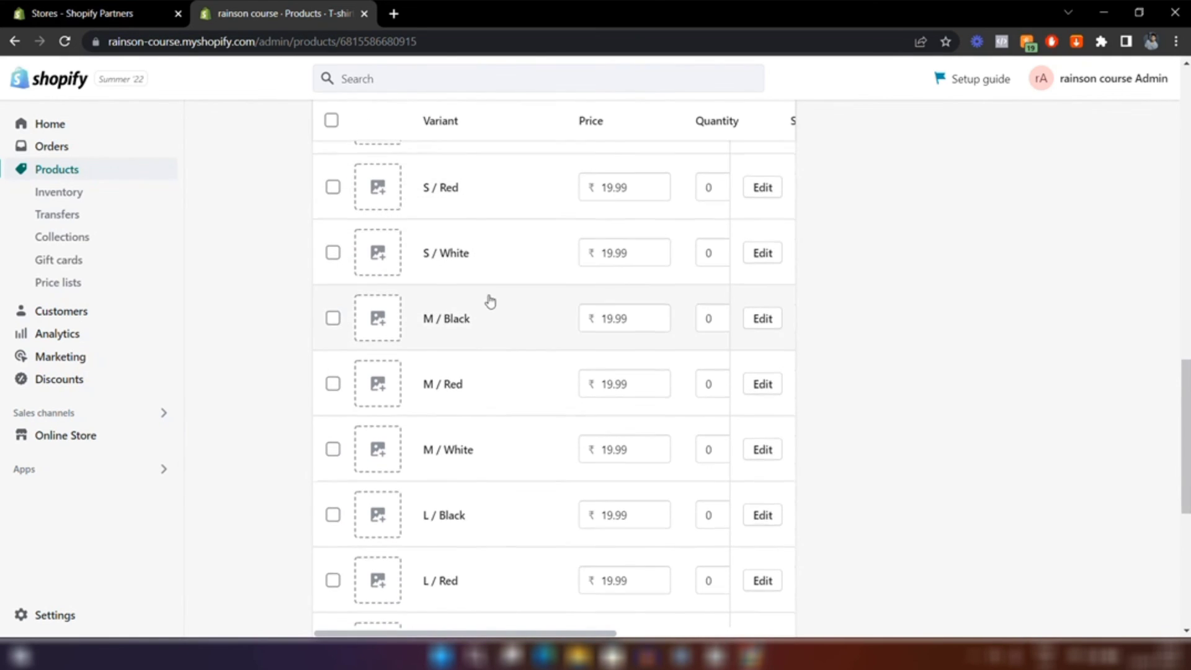
pyautogui.scroll(-3, 506, 372)
pyautogui.scroll(-3, 548, 460)
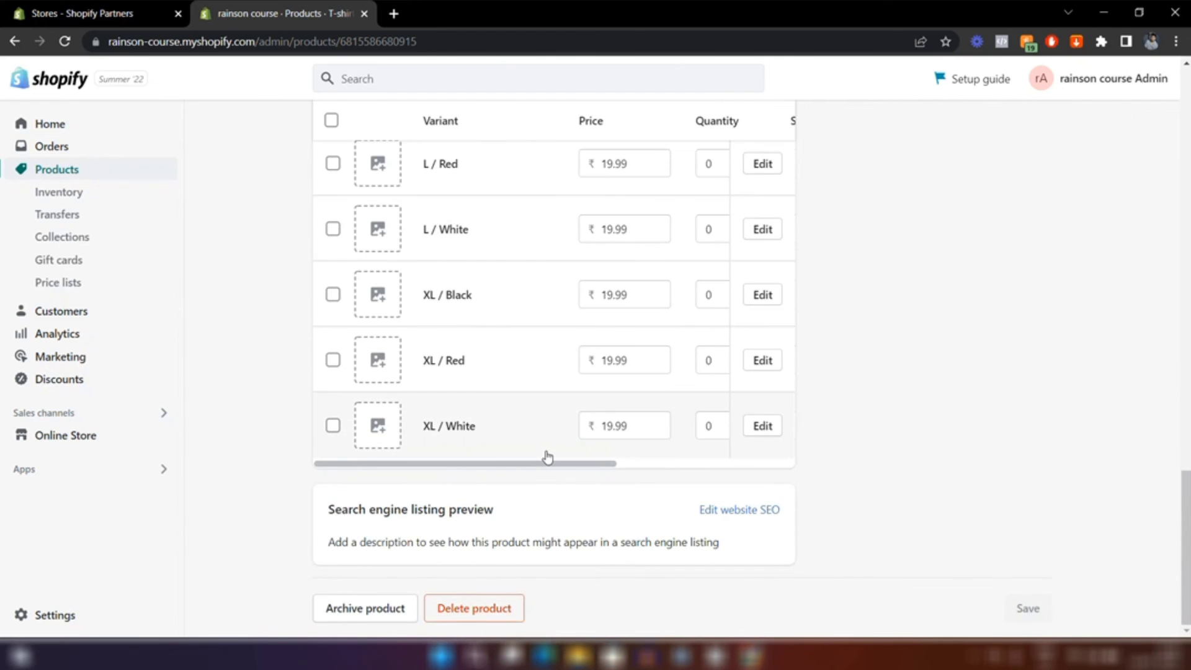
pyautogui.scroll(12, 548, 458)
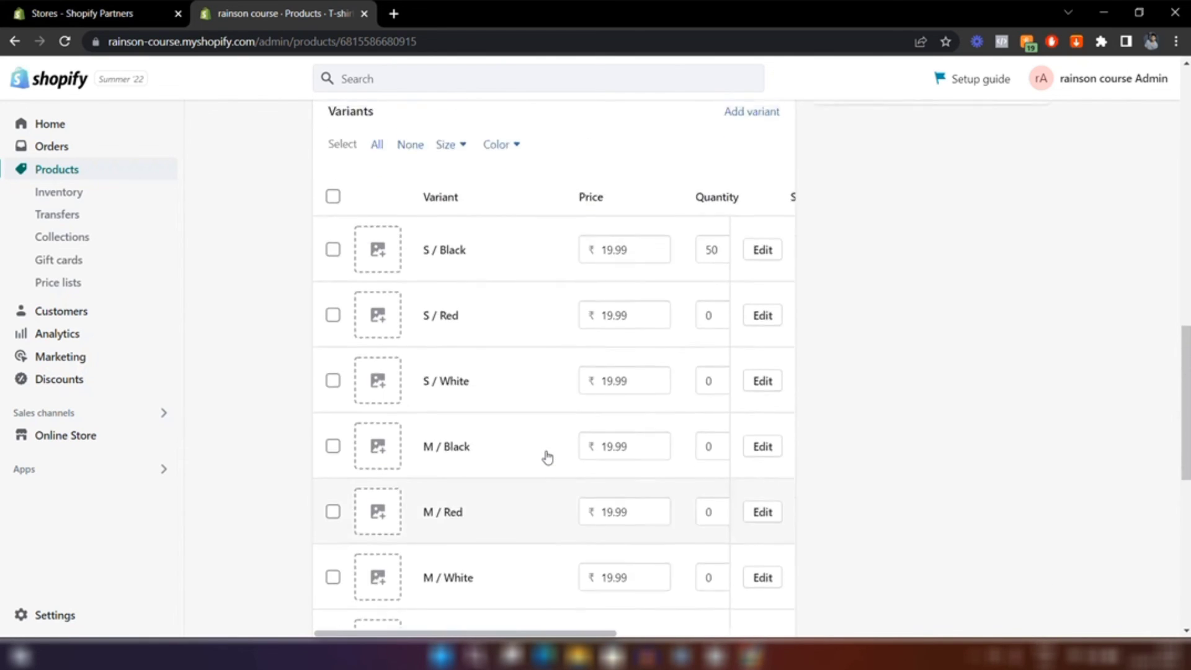
pyautogui.scroll(10, 548, 457)
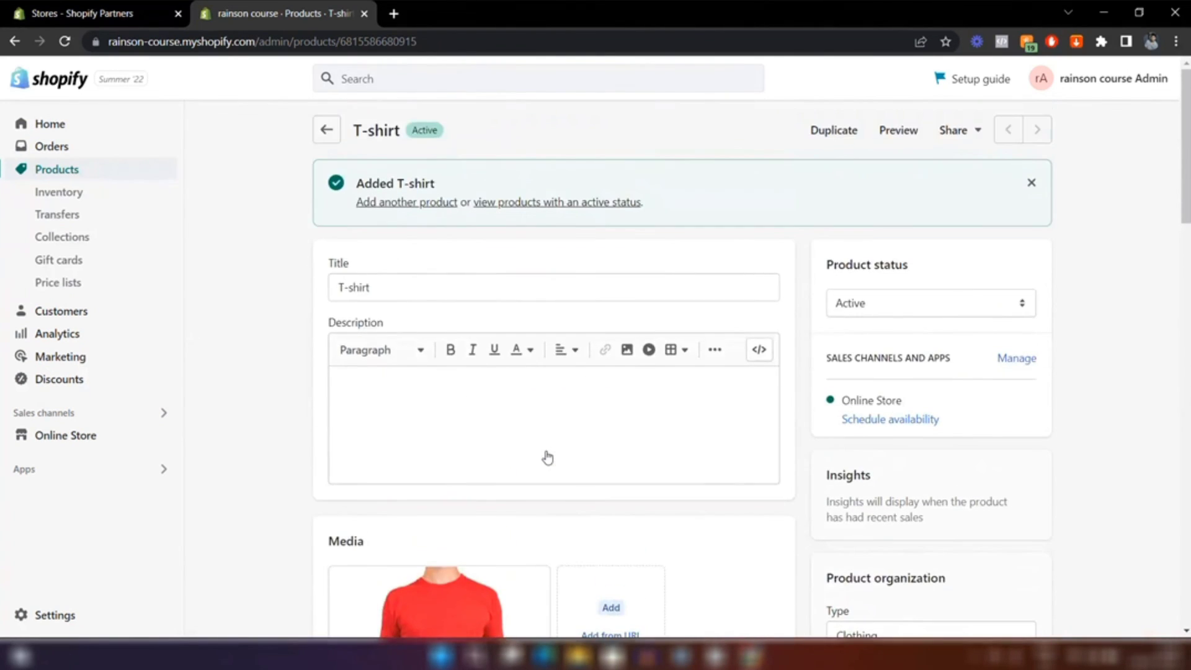